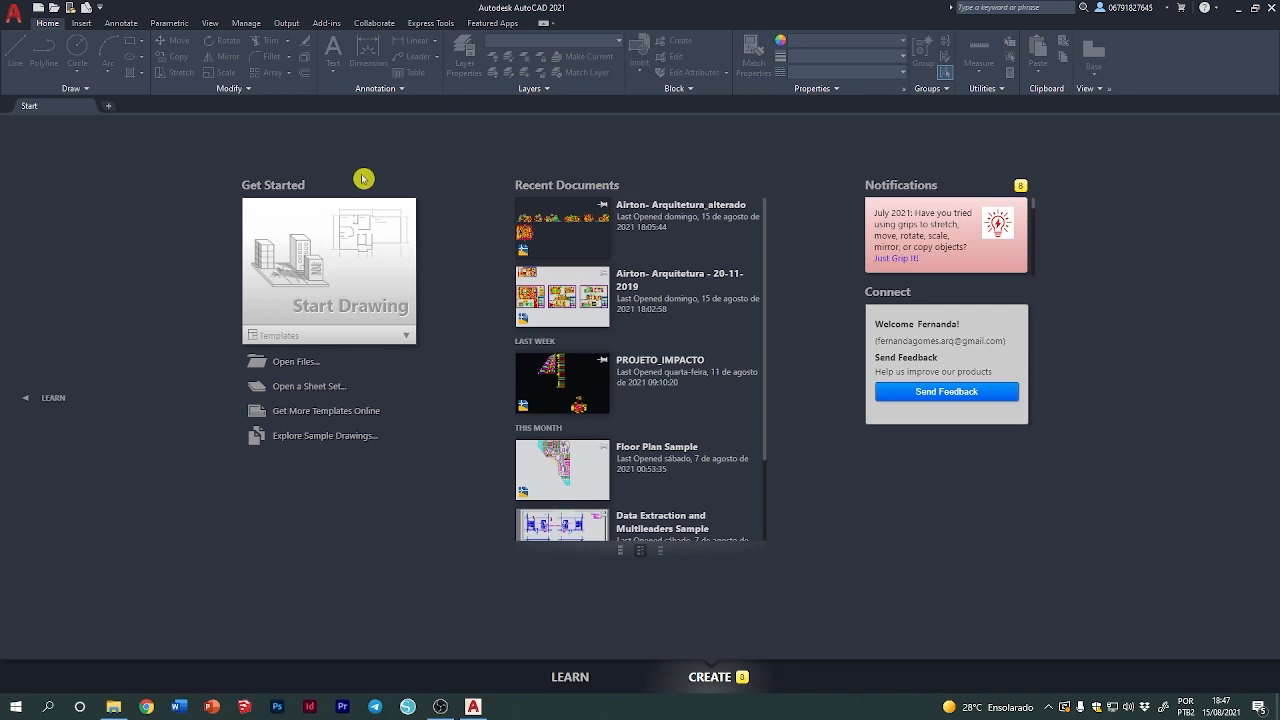
Start a new blank drawing from the start page
click(375, 277)
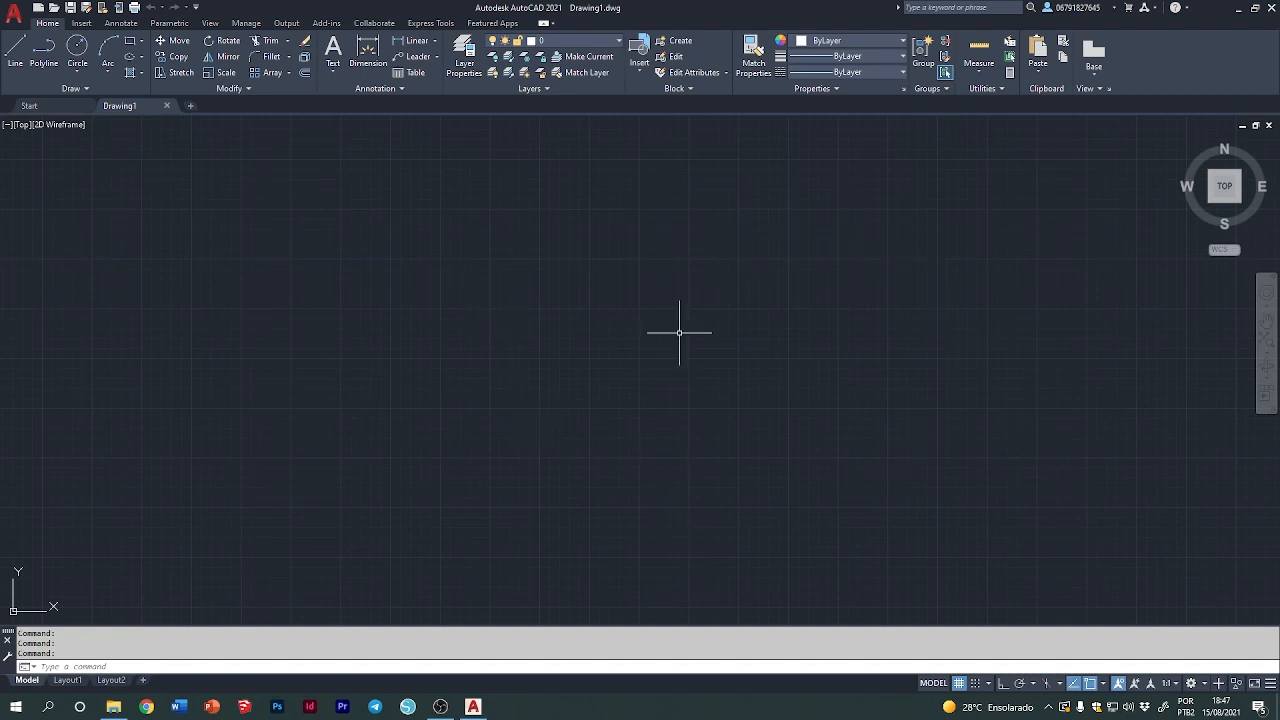
scroll(680, 332, down, 1)
scroll(678, 345, up, 1)
scroll(673, 395, up, 1)
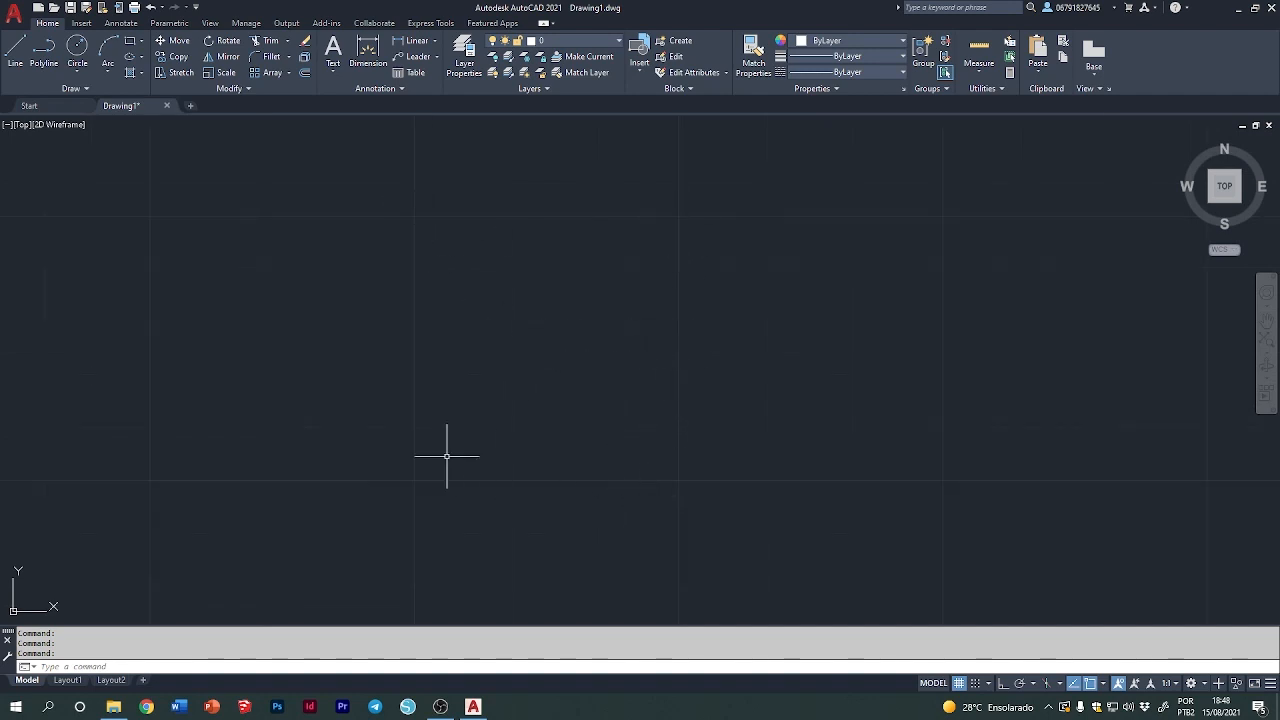
scroll(631, 417, down, 1)
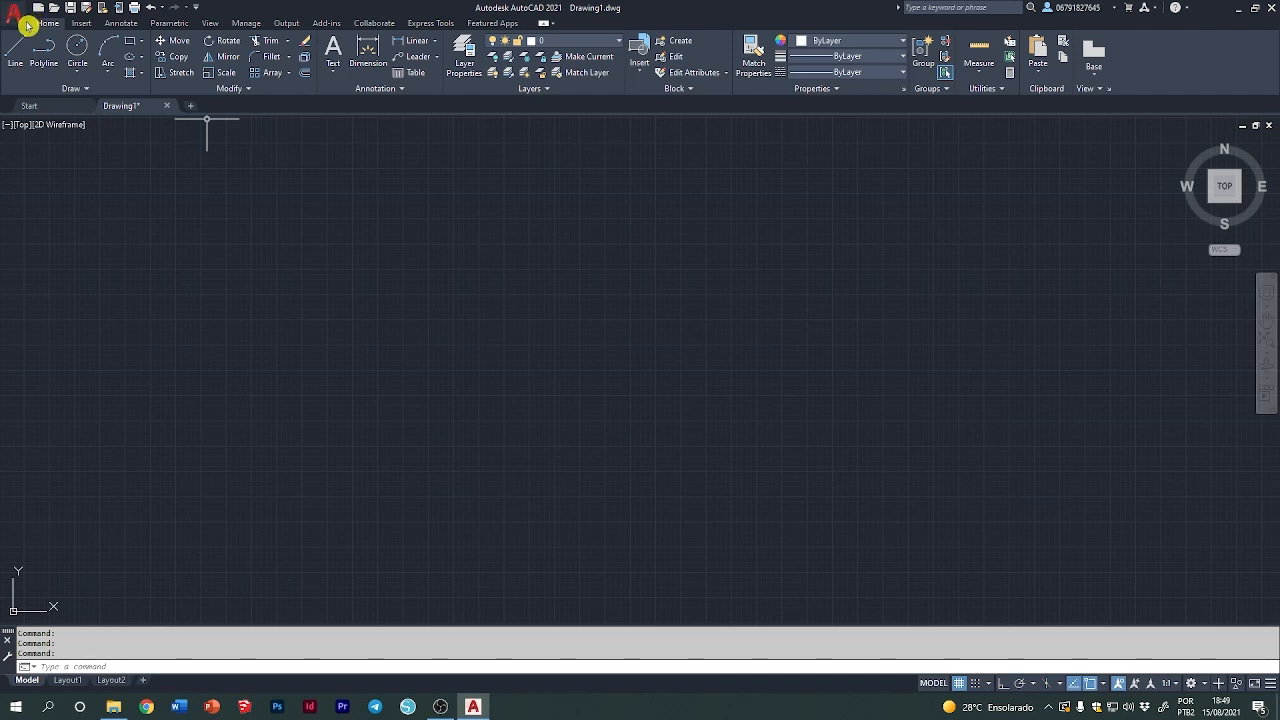
Examine the file saving and printing commands, the annotation tools and the additional drawing tools
click(20, 21)
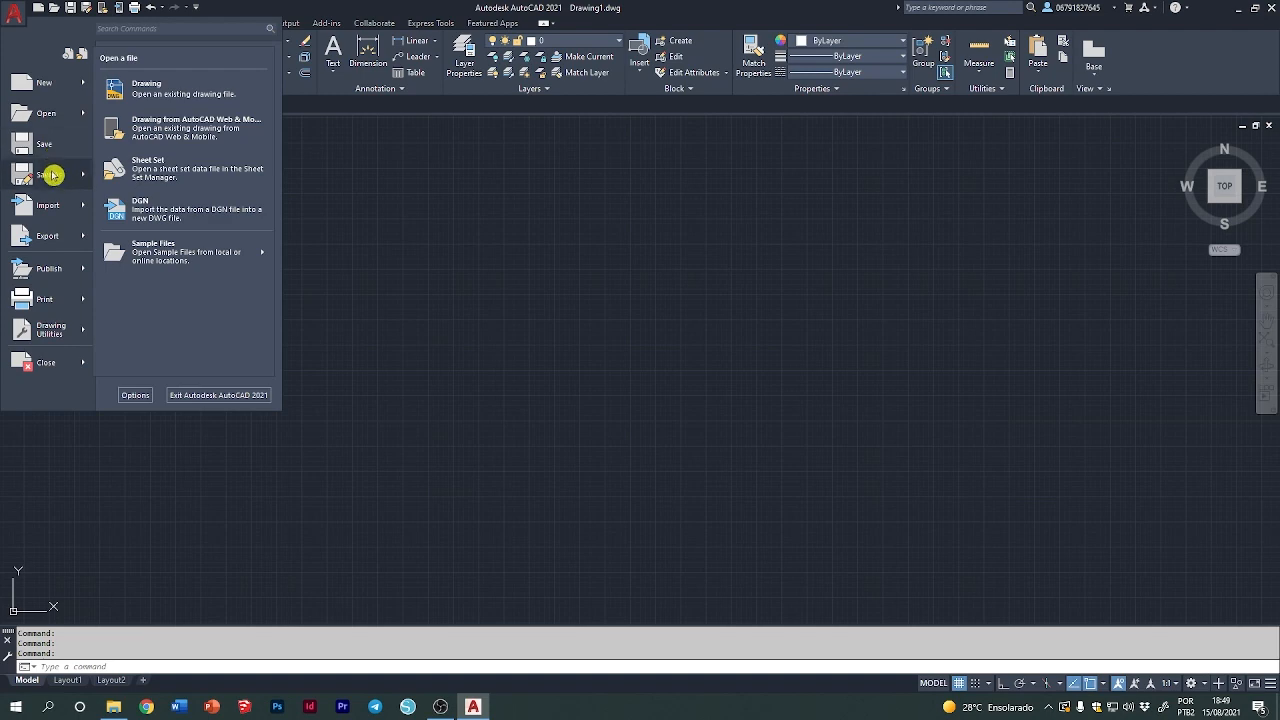
mouse_move(52, 175)
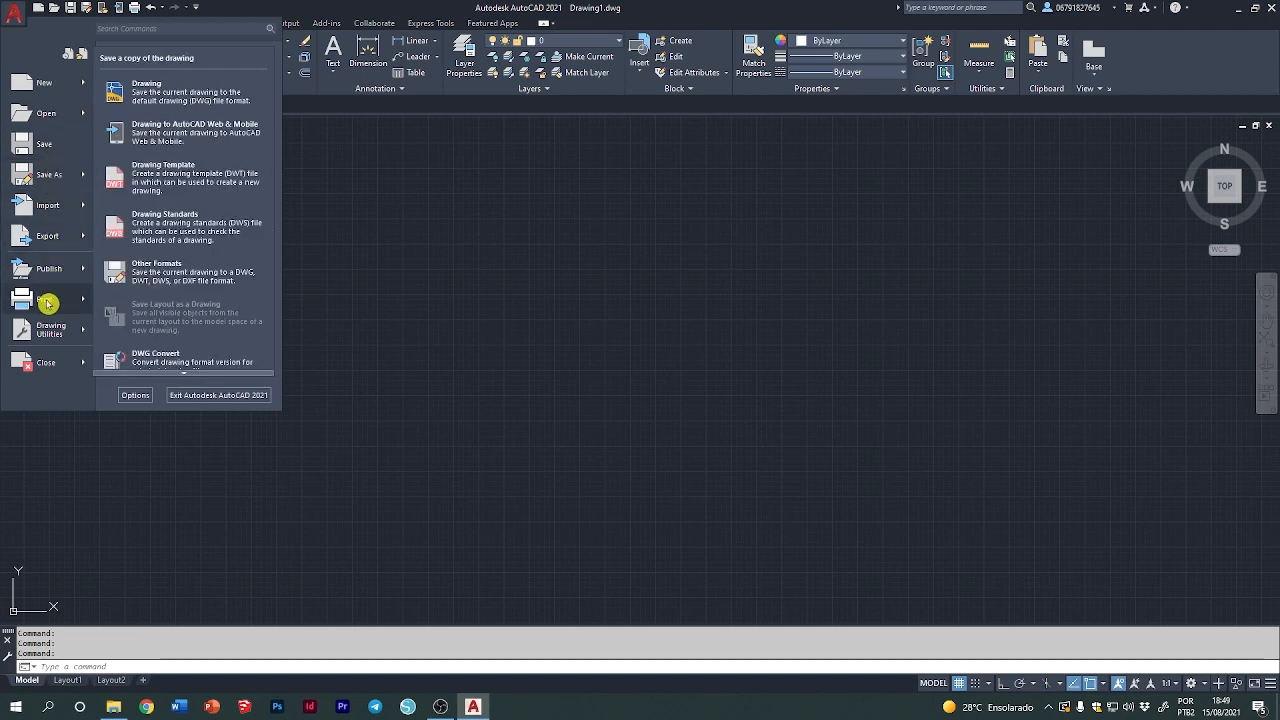
mouse_move(46, 304)
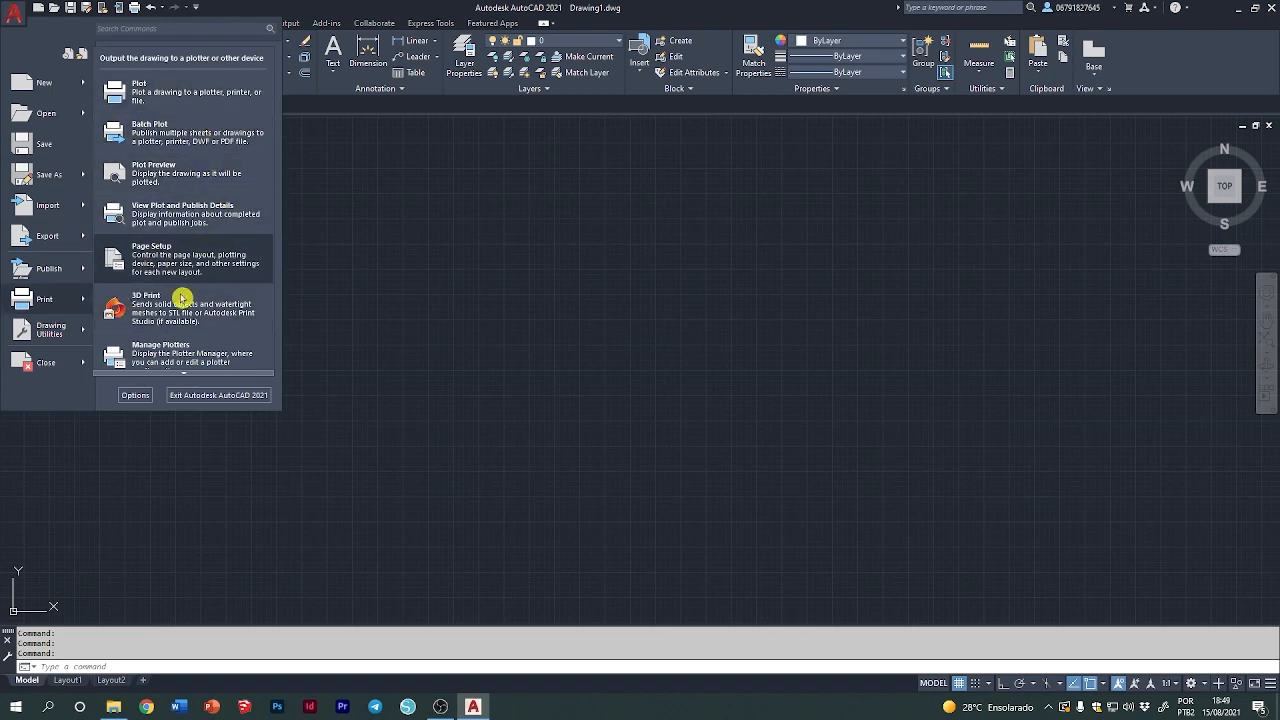
click(203, 8)
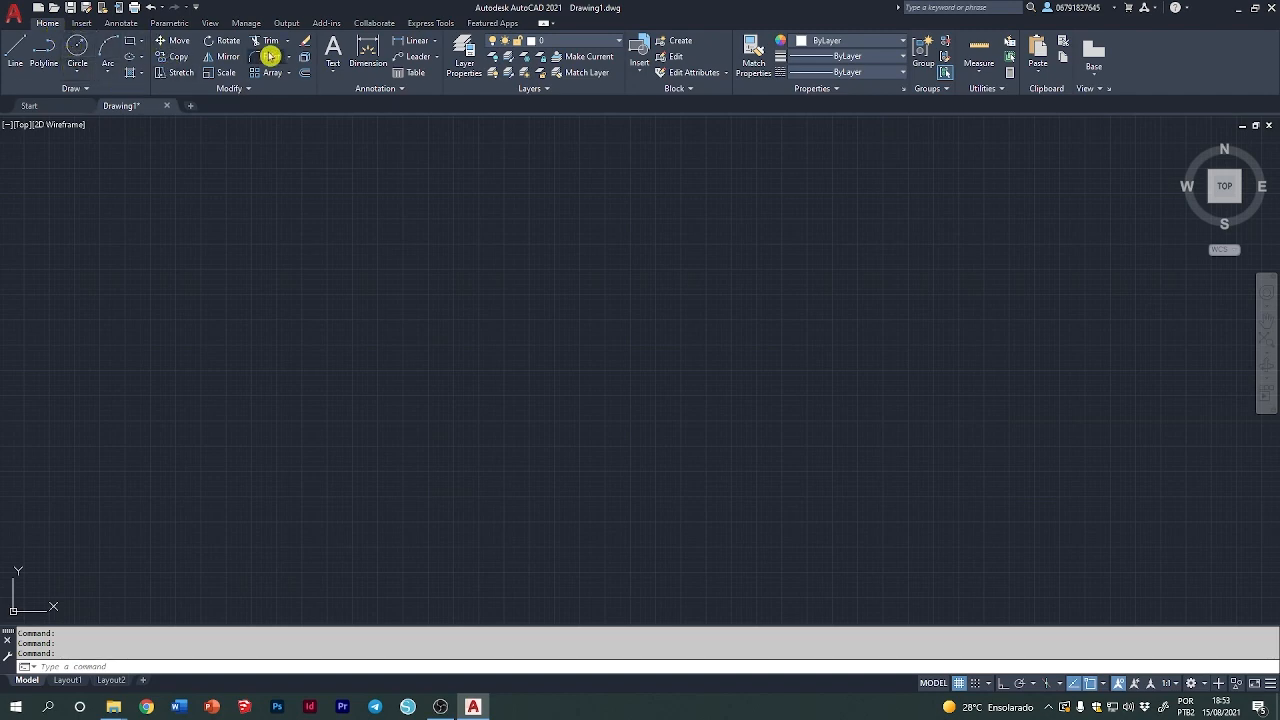
click(81, 24)
click(122, 23)
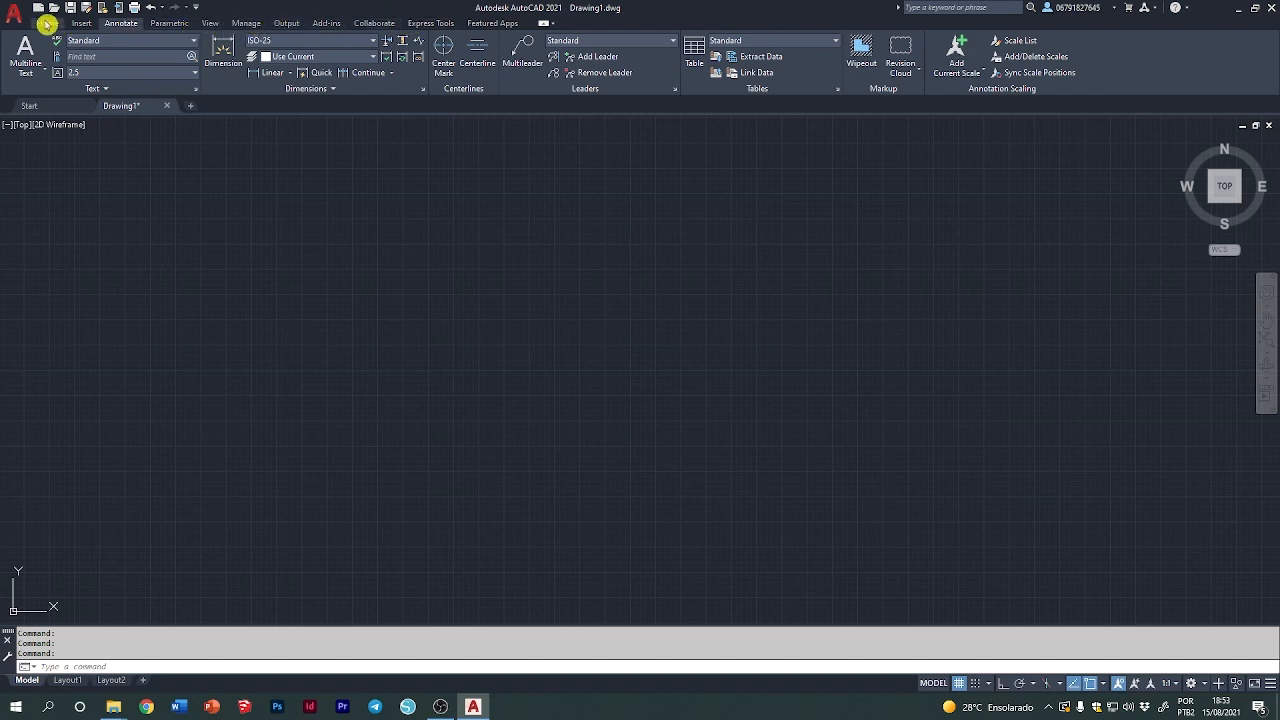
click(48, 24)
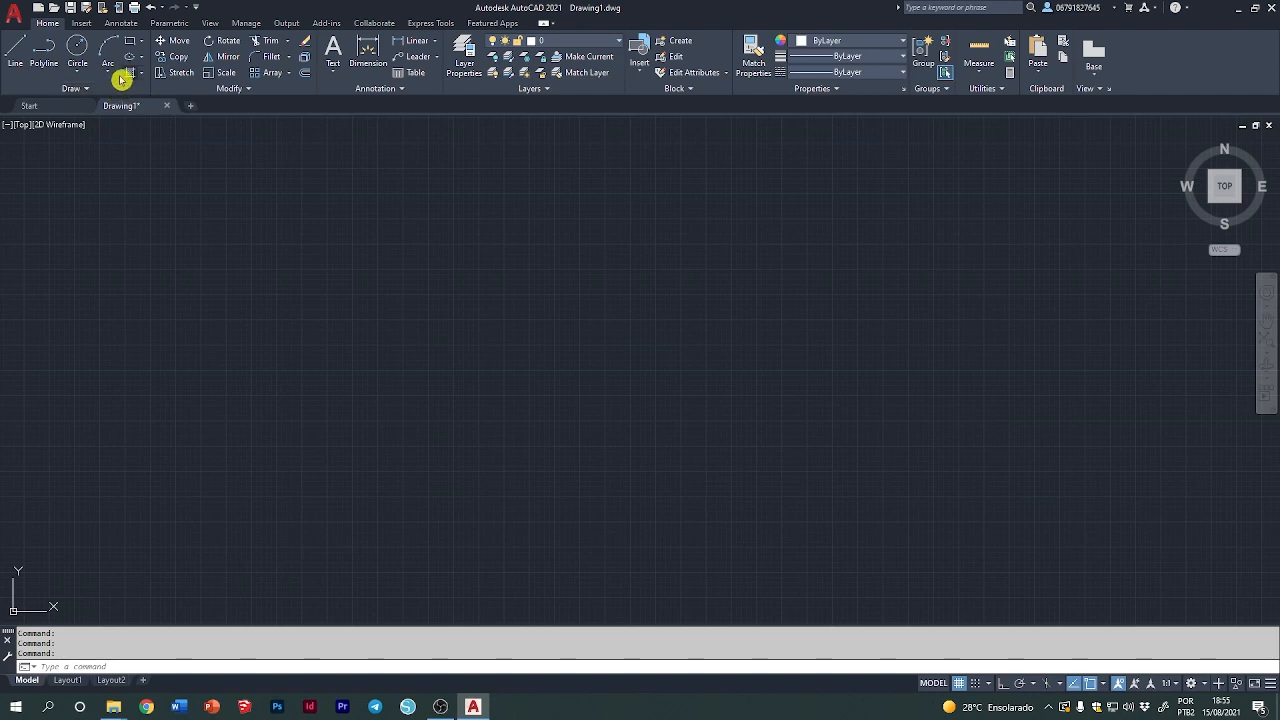
click(128, 86)
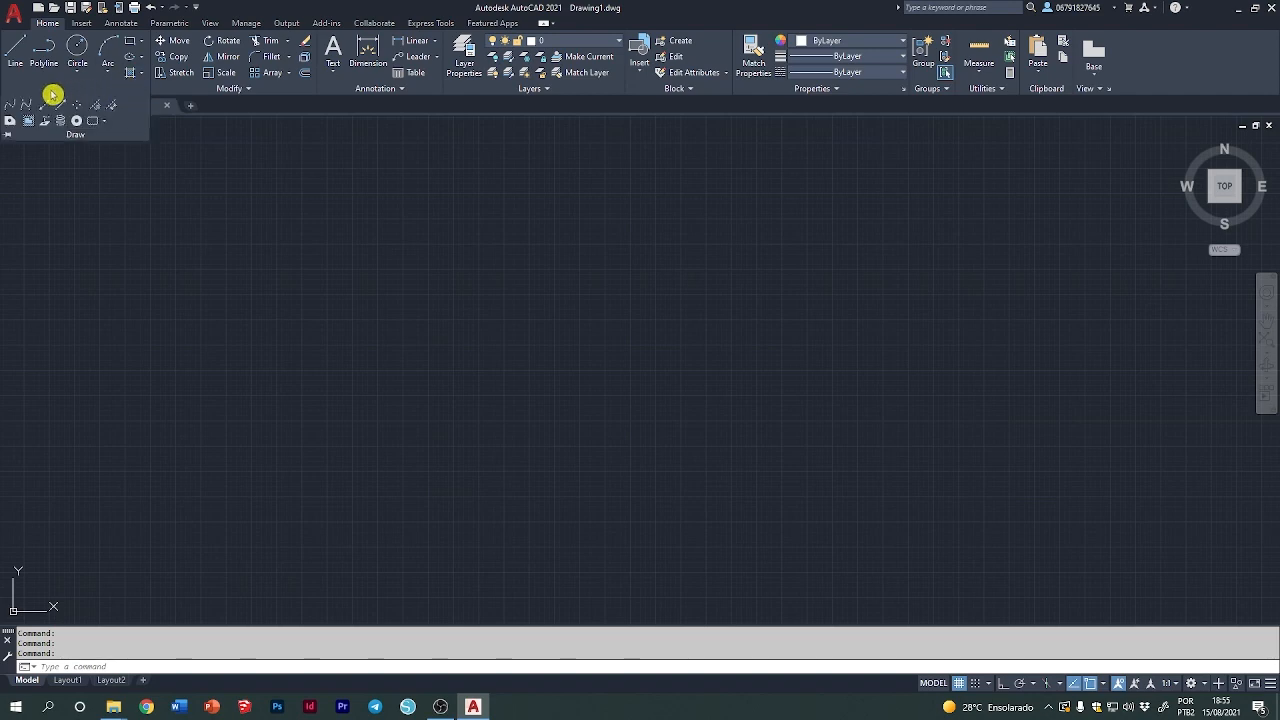
click(8, 135)
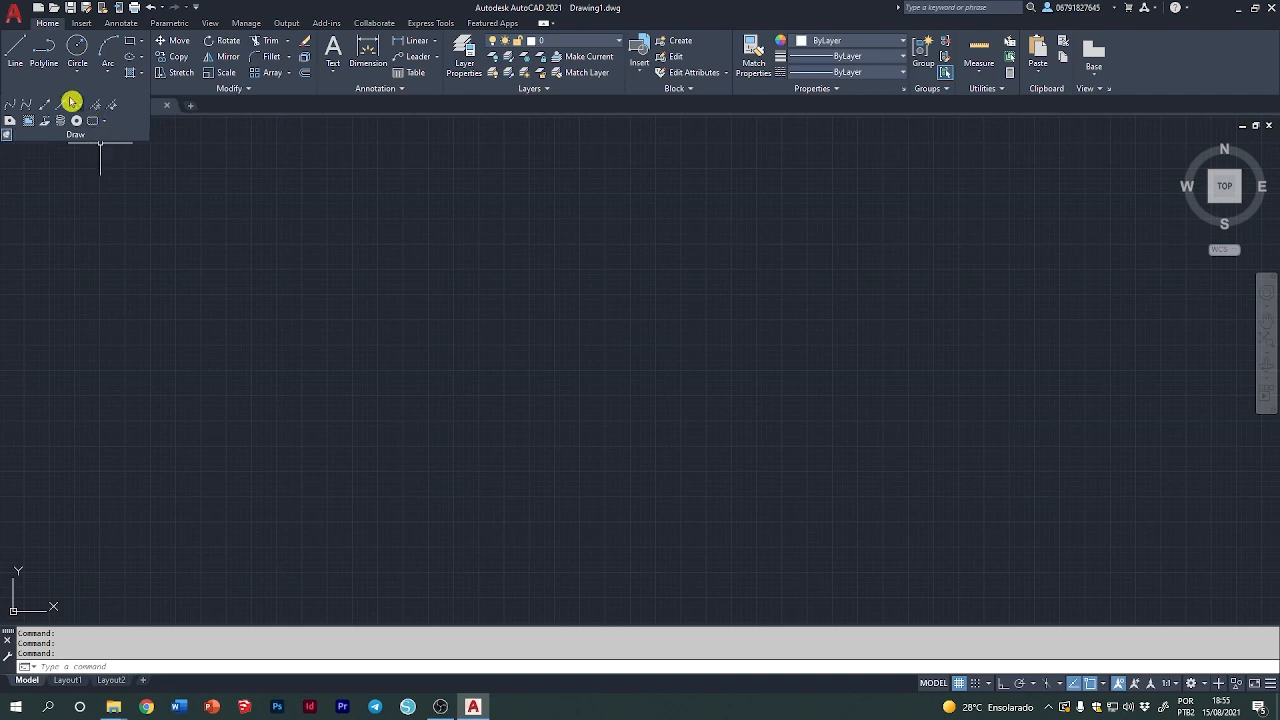
click(8, 138)
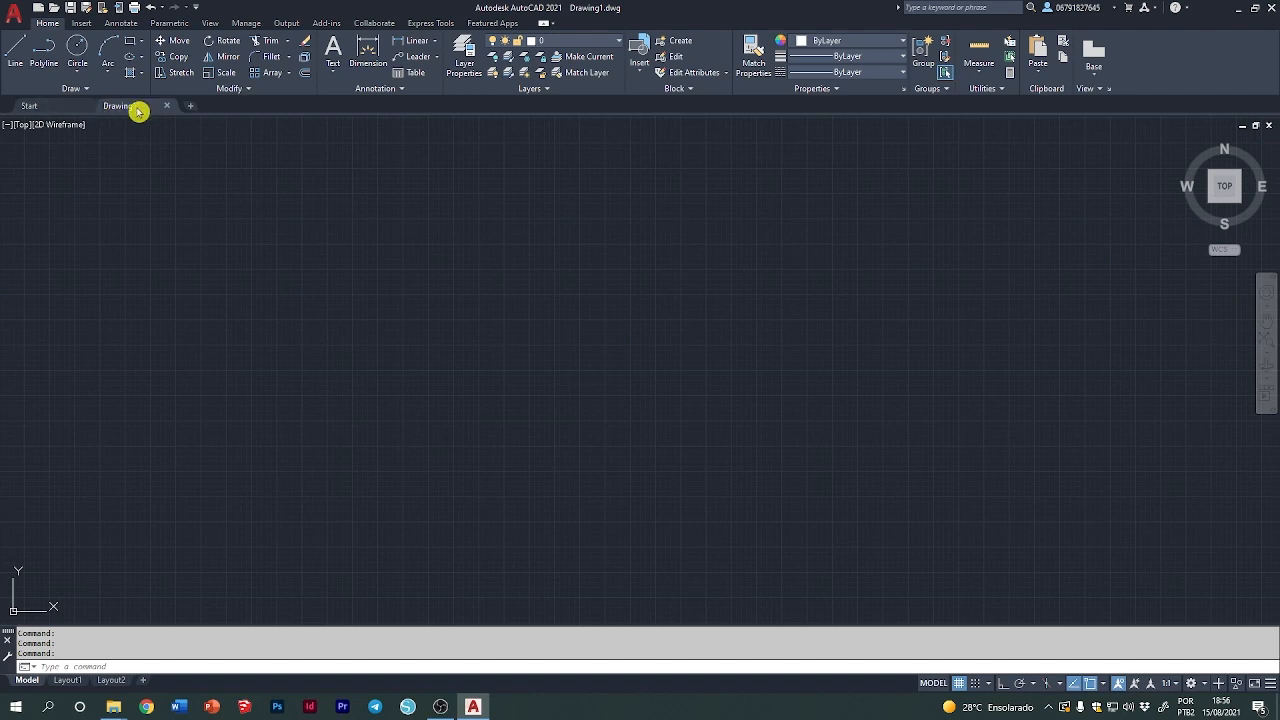
Preview the drawing's model and layout thumbnails, and view the start page before returning to the first drawing
mouse_move(139, 111)
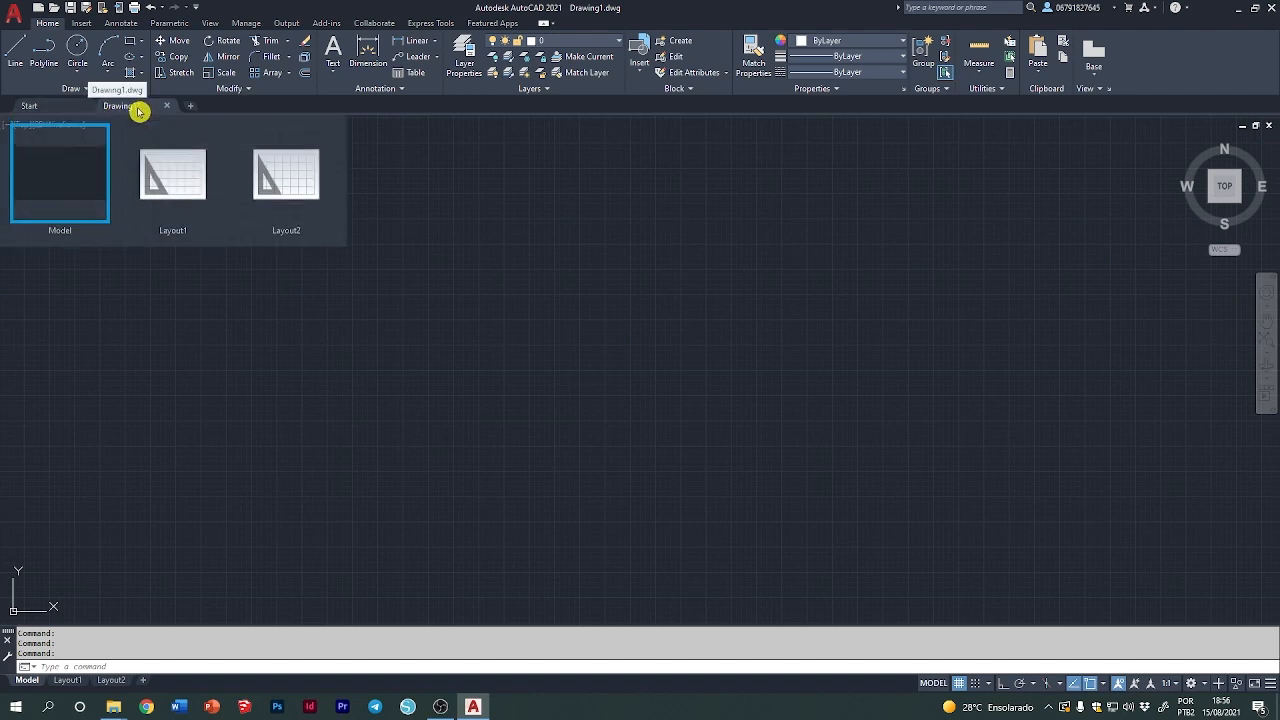
click(127, 108)
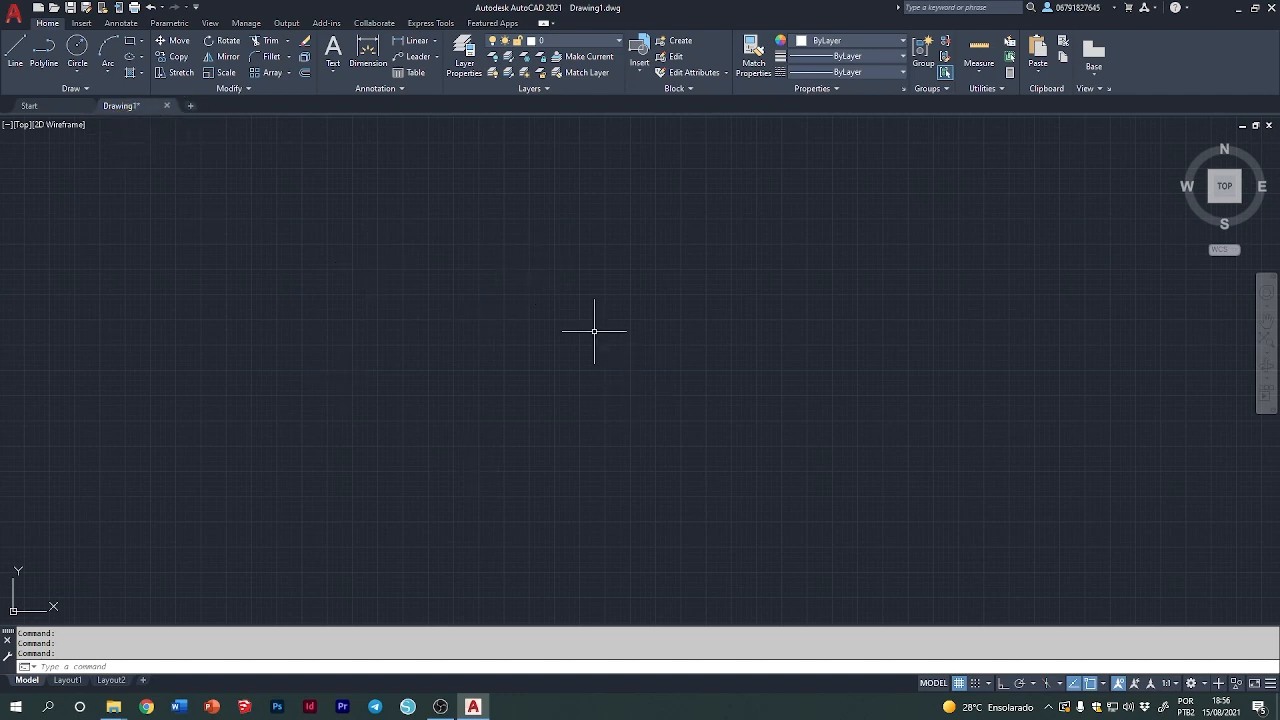
click(48, 108)
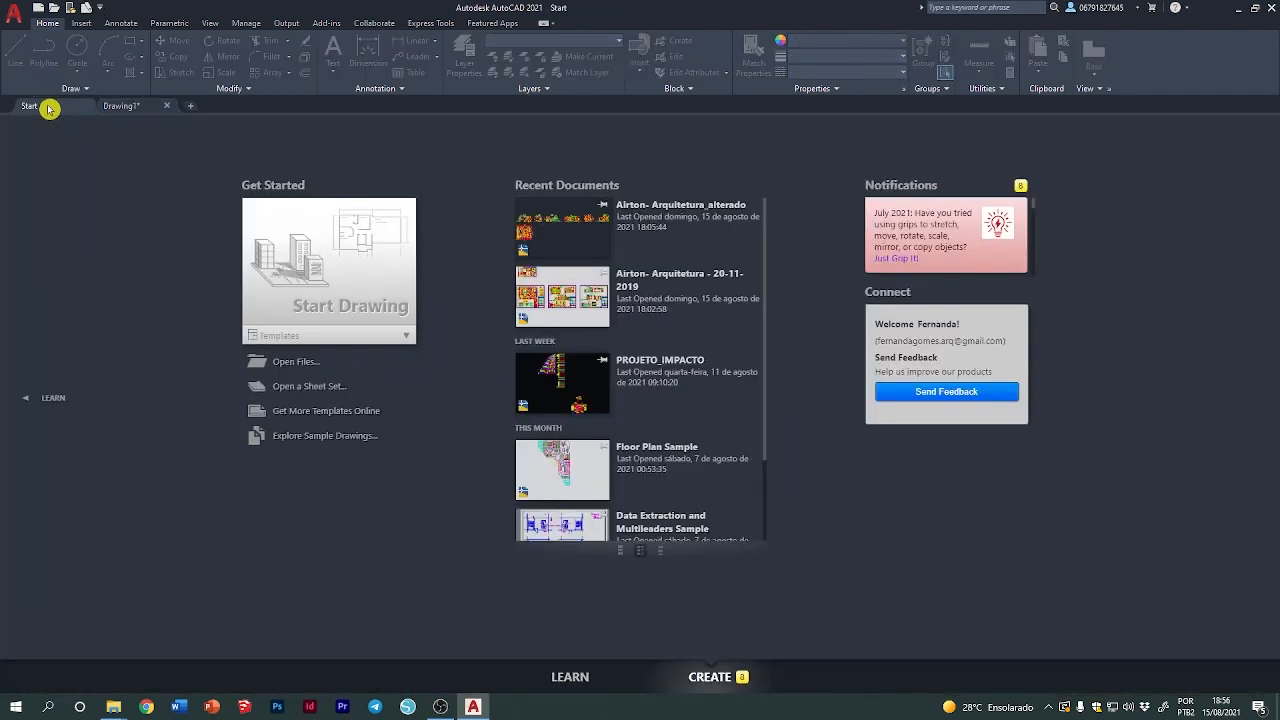
click(122, 108)
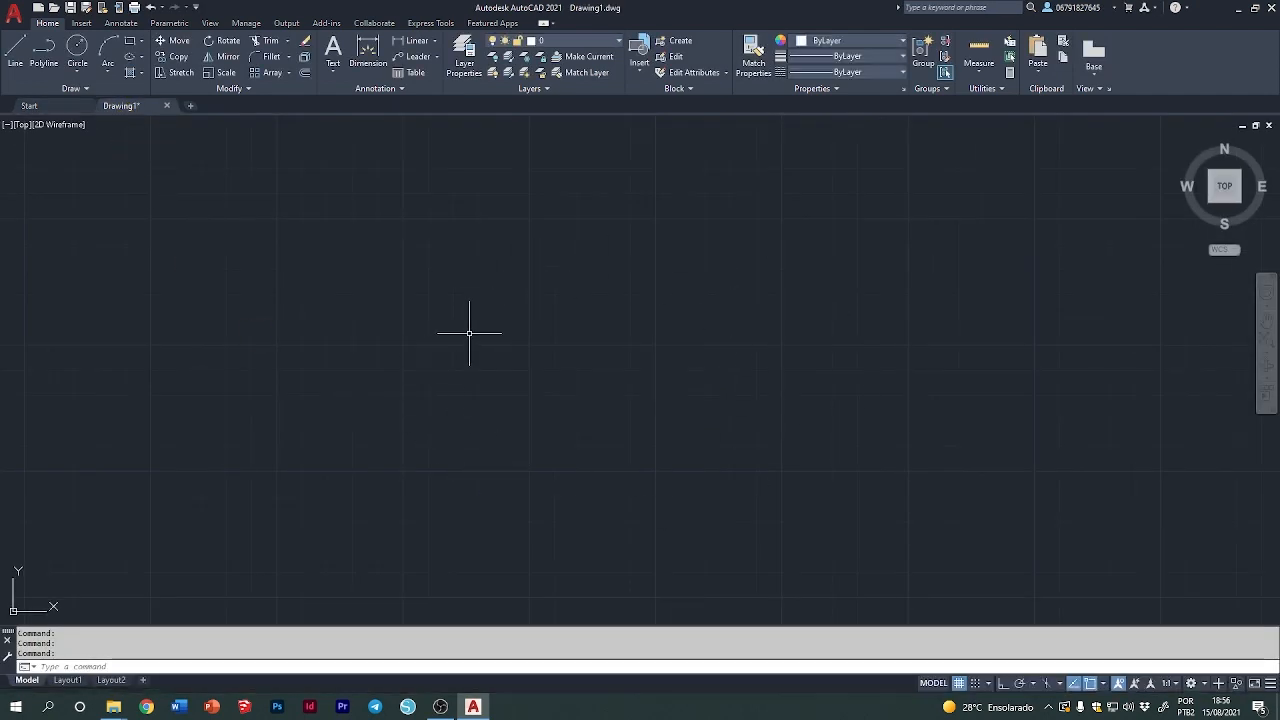
Create two additional blank drawings and close both, returning to the first drawing
click(192, 110)
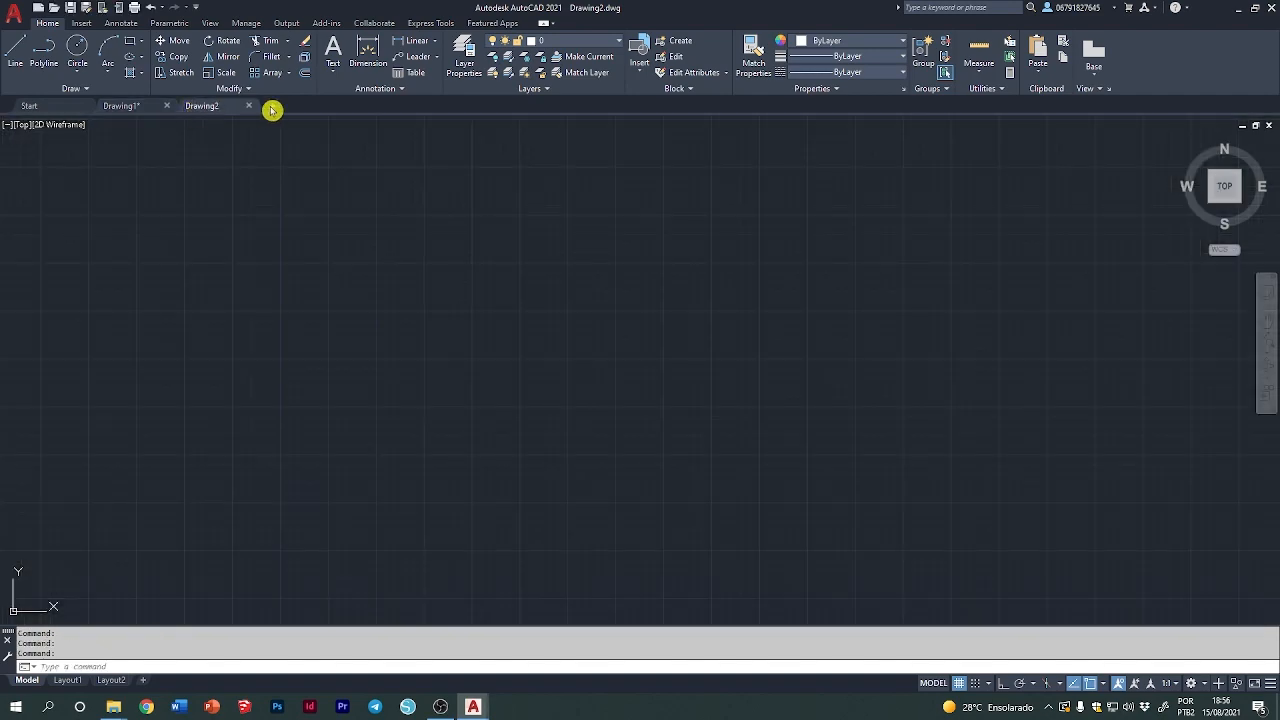
click(272, 107)
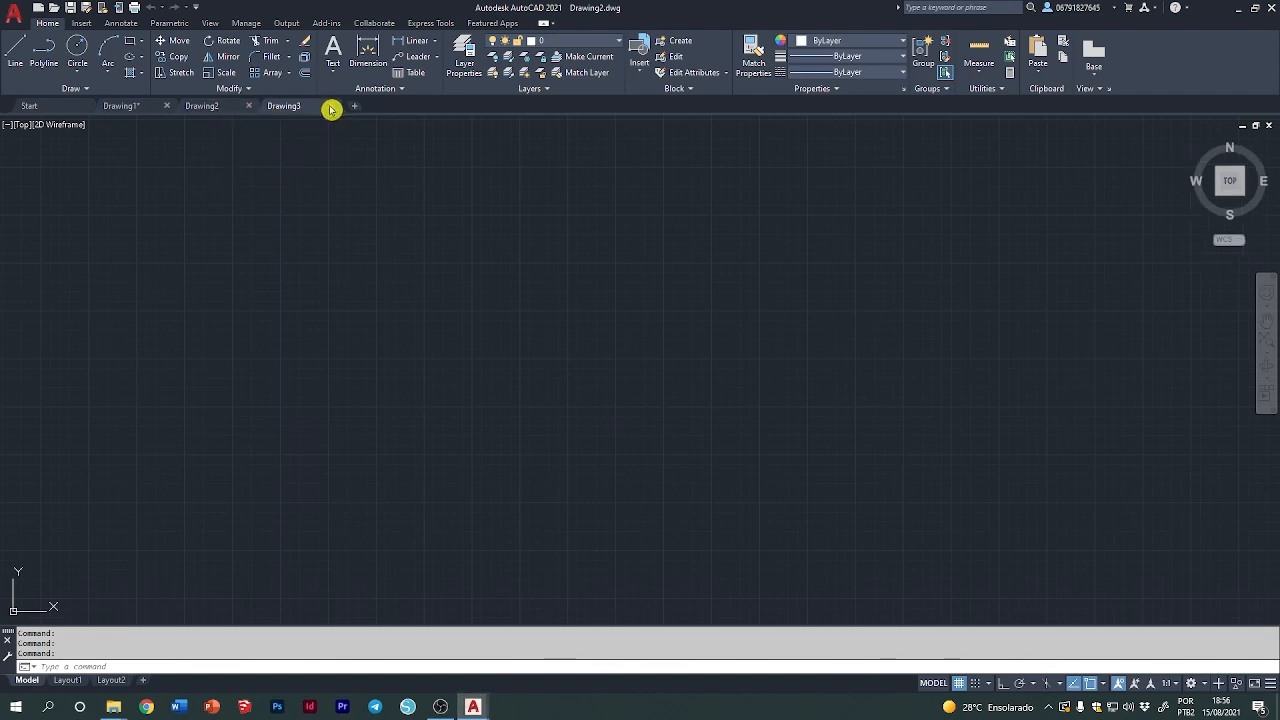
click(330, 106)
click(249, 106)
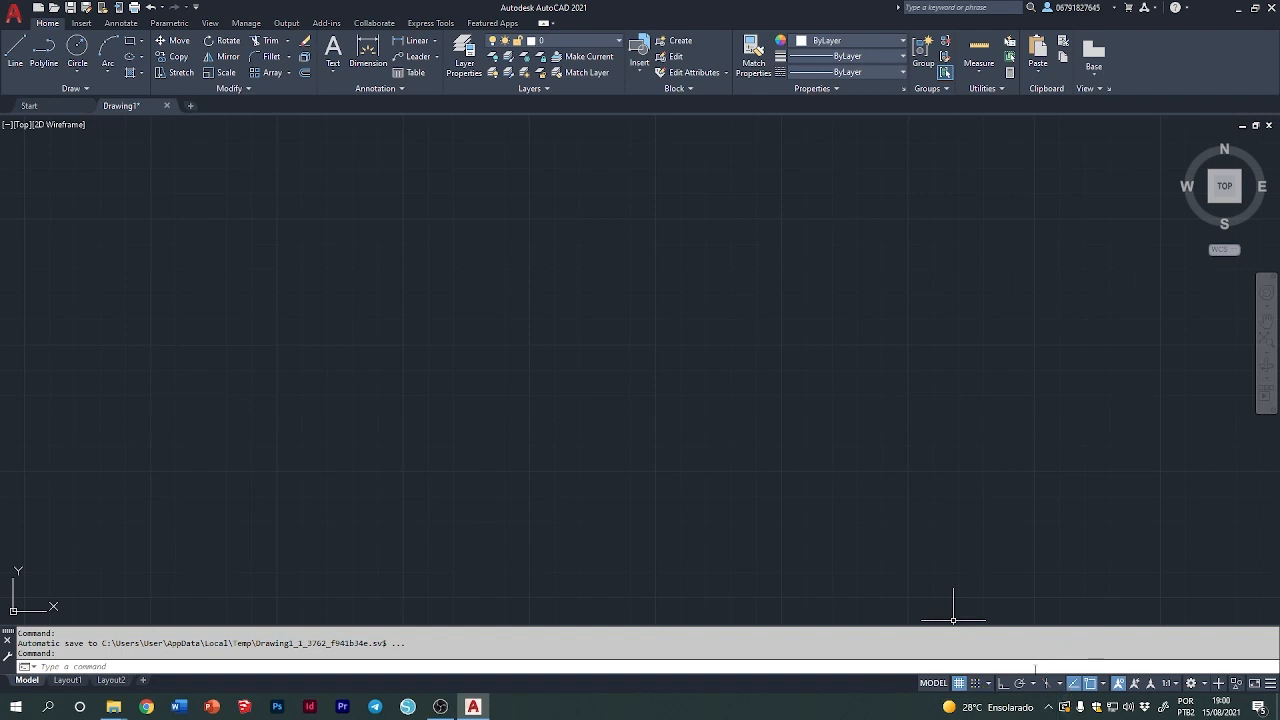
Enlarge the command history area to show more lines and shrink it back to three lines
click(979, 685)
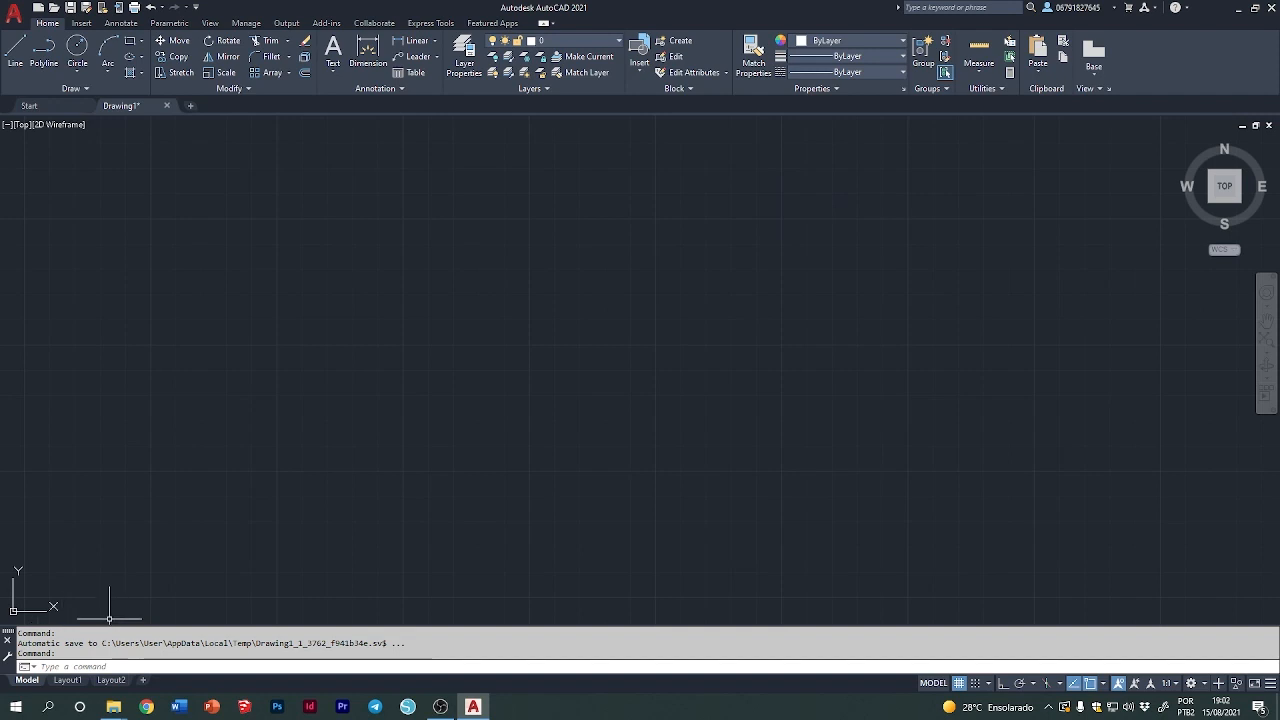
drag(106, 624, 108, 597)
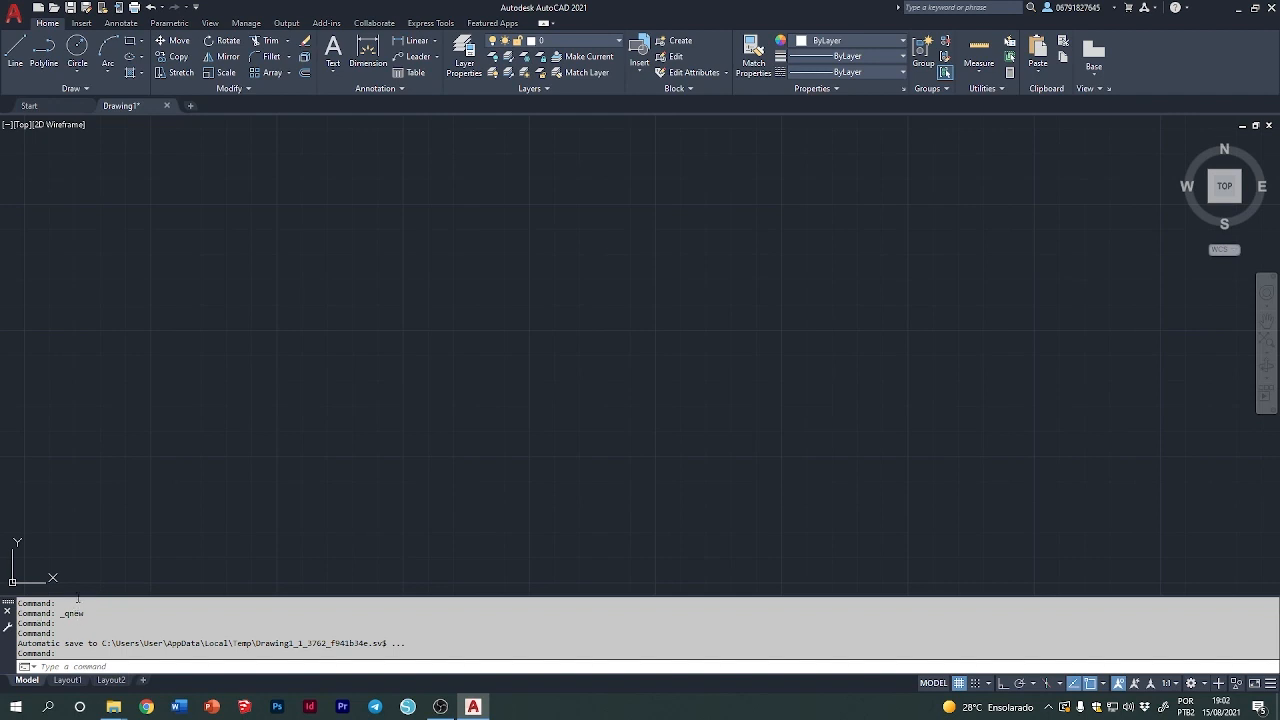
drag(77, 597, 77, 627)
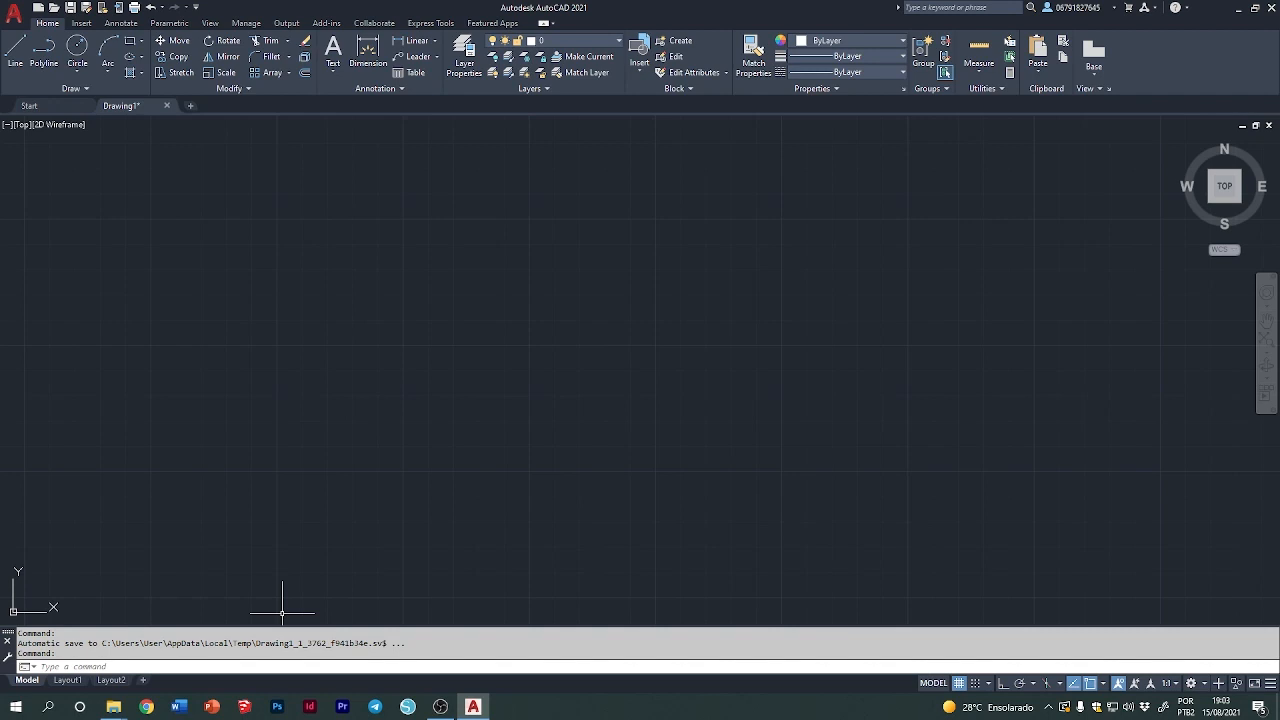
click(84, 23)
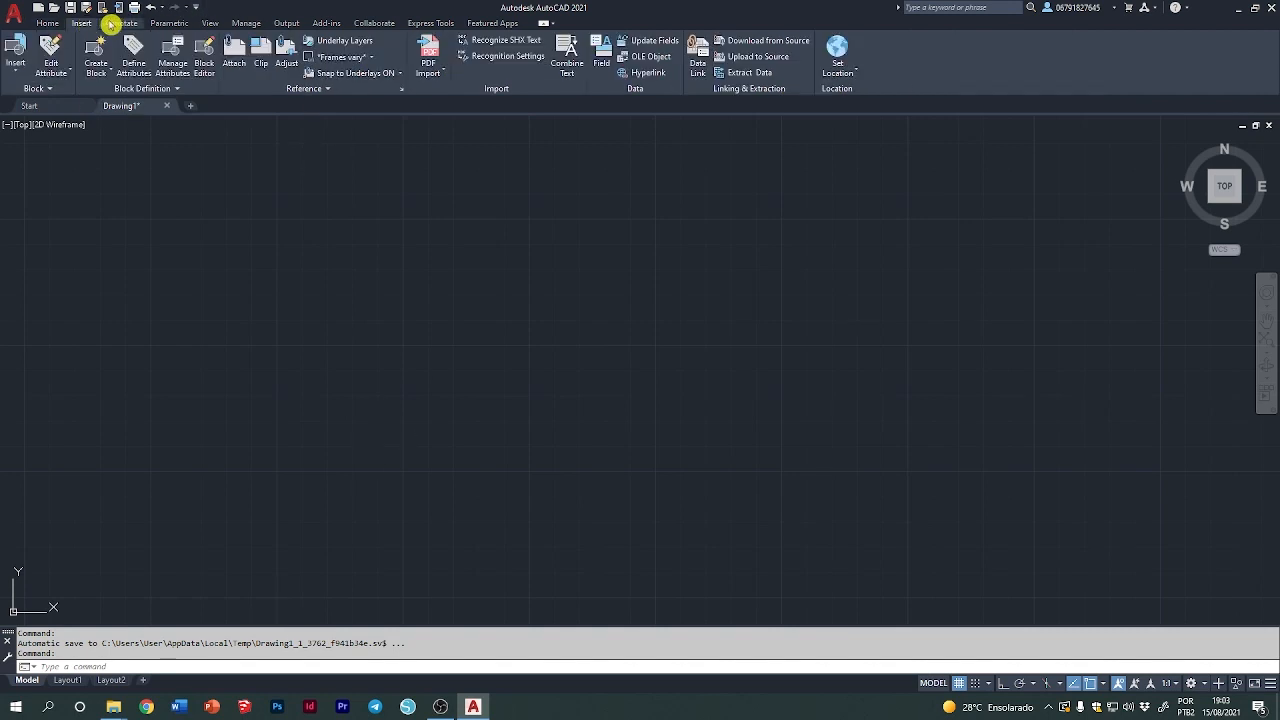
click(121, 23)
click(169, 23)
click(47, 23)
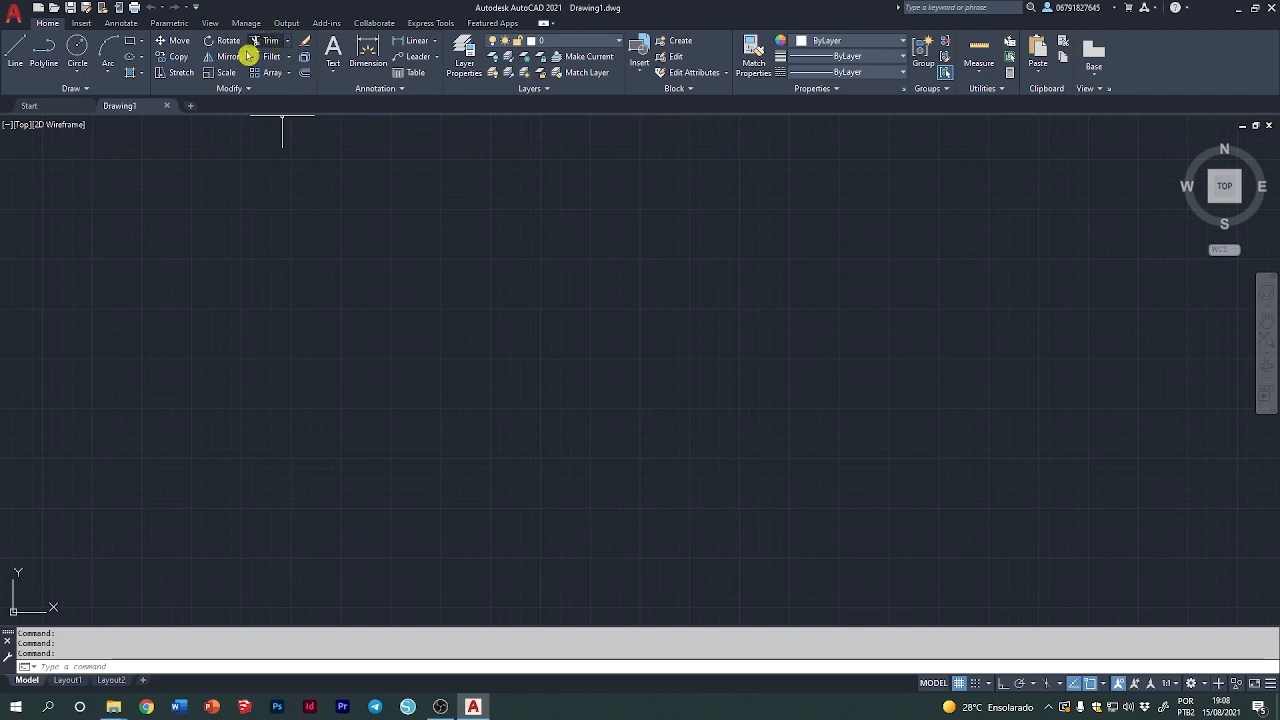
Draw a single, slightly rising line across the middle of the drawing area and end the Line command
click(18, 49)
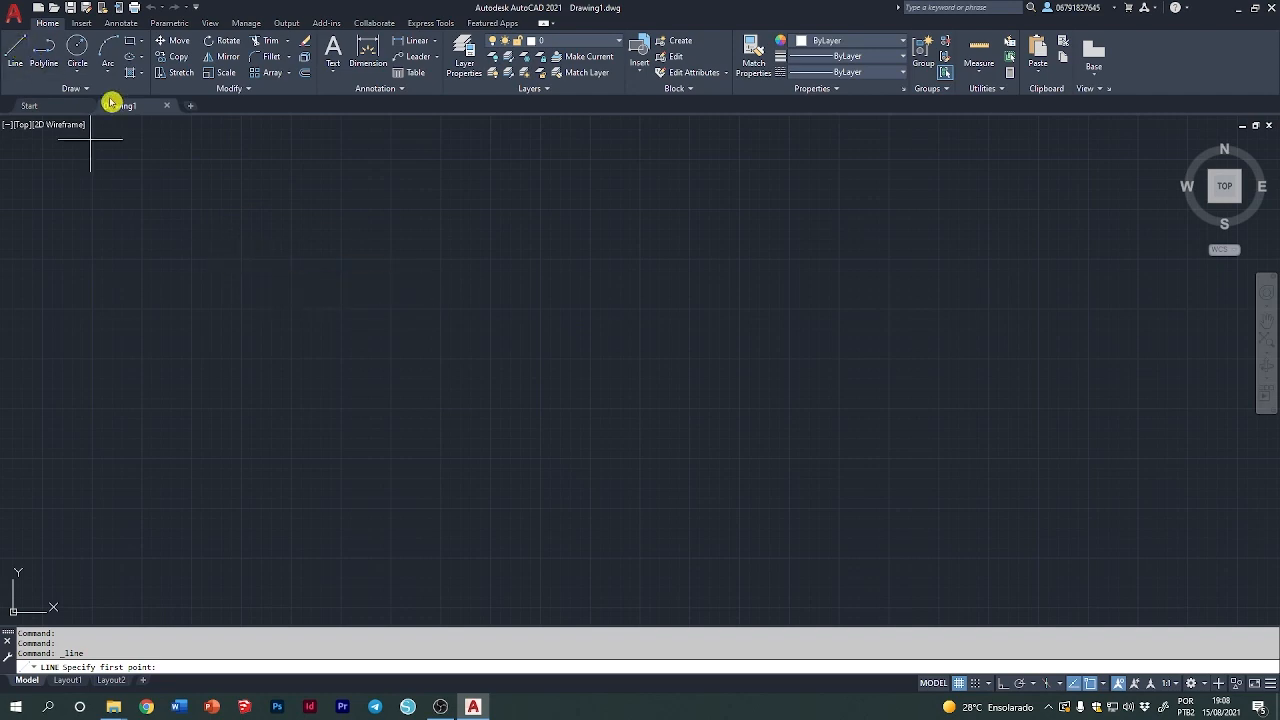
click(354, 324)
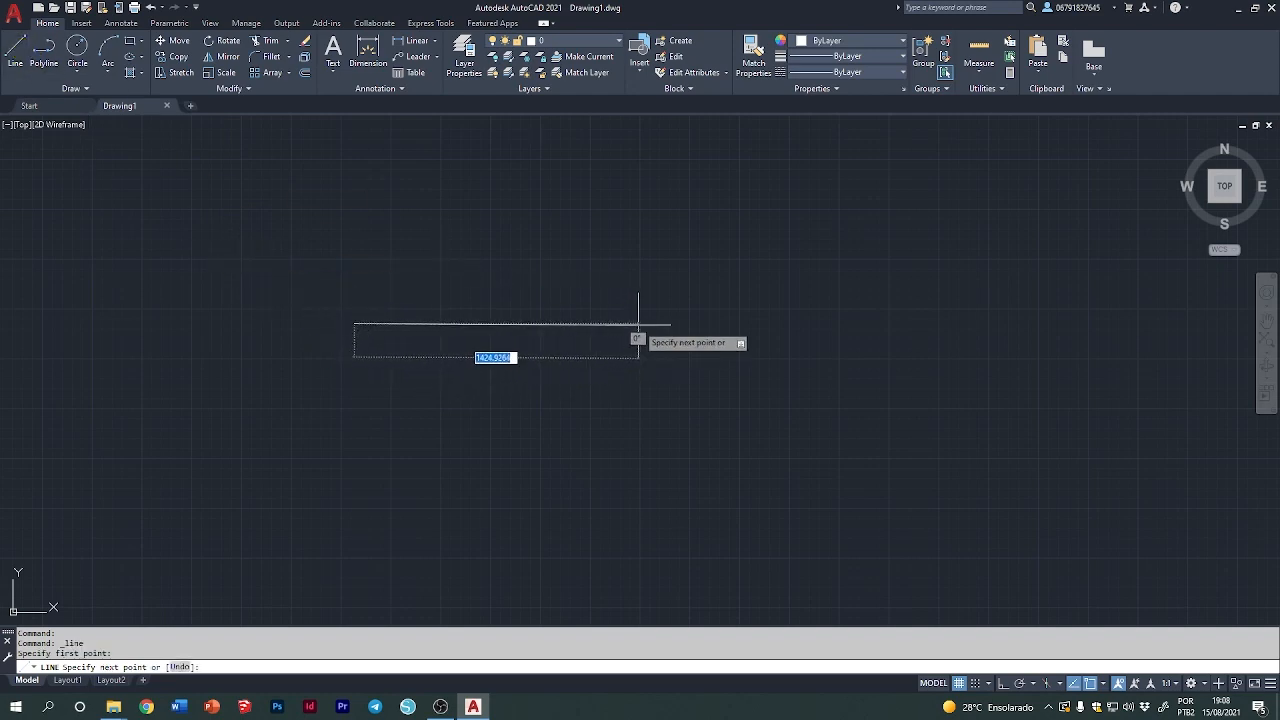
click(660, 295)
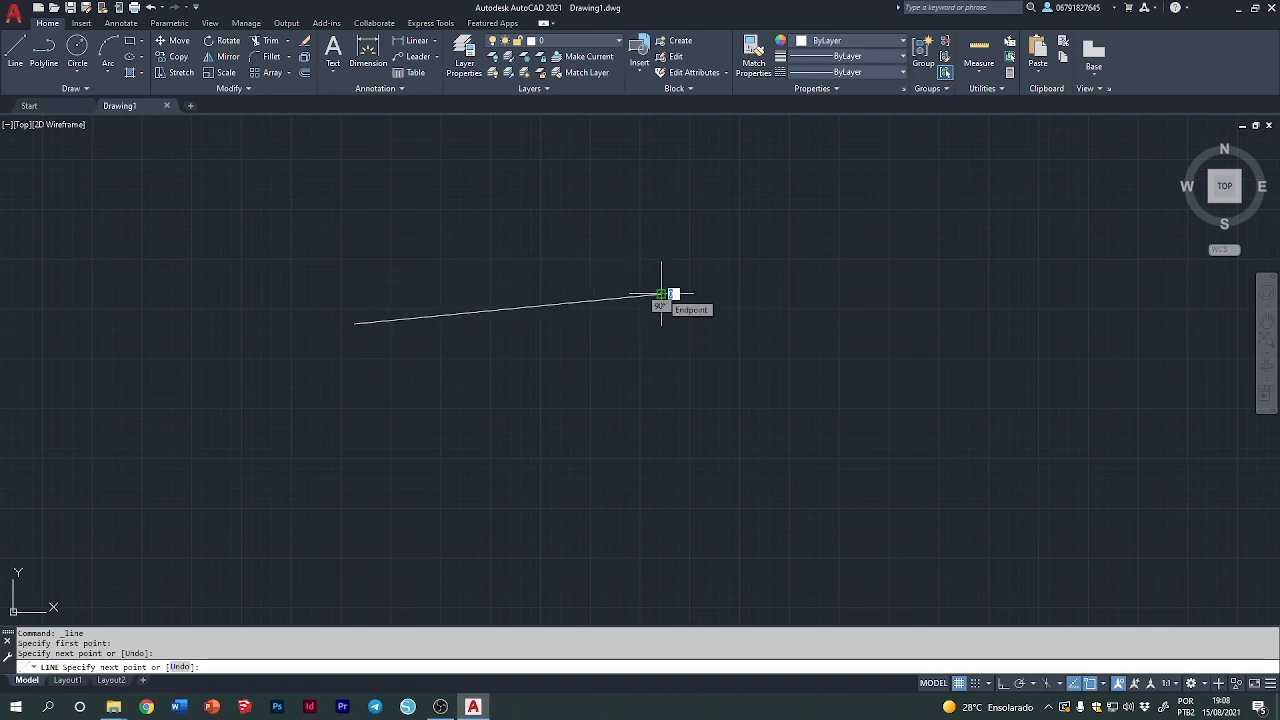
key(Escape)
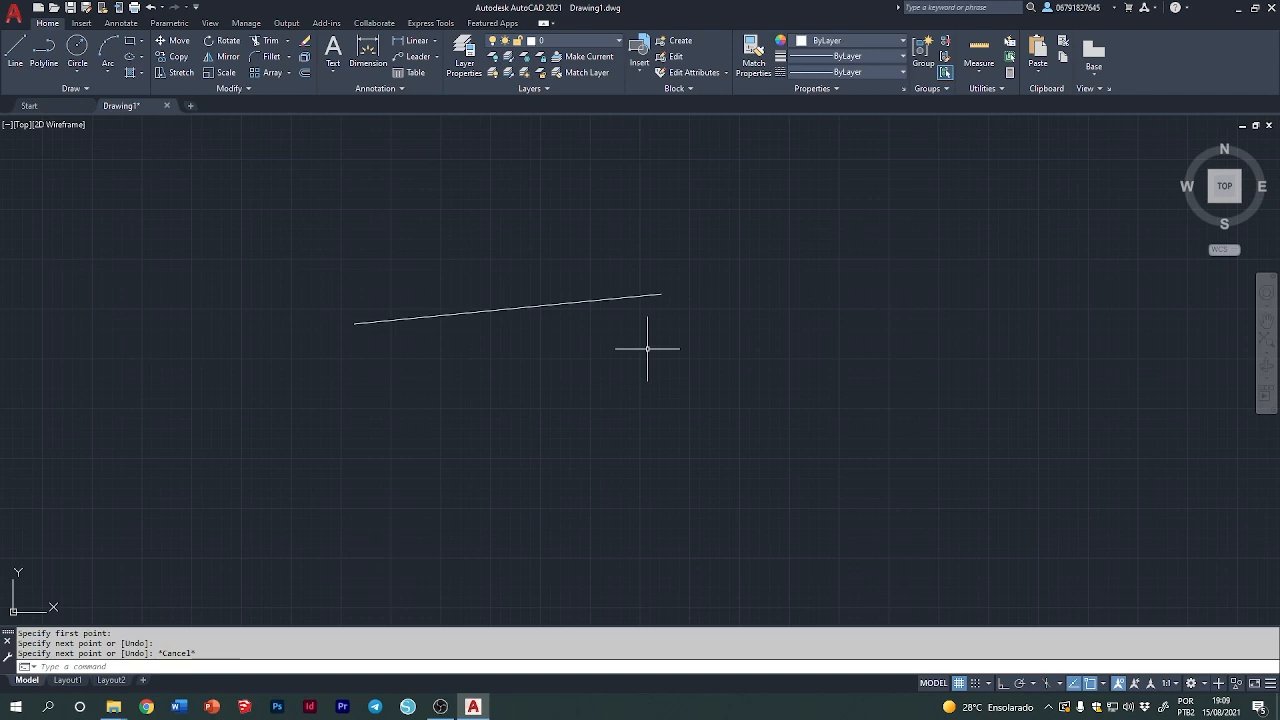
Set right-click behaviour in the user preferences to Repeat Last Command for default and edit modes, and ENTER for command mode
text(OP)
key(Return)
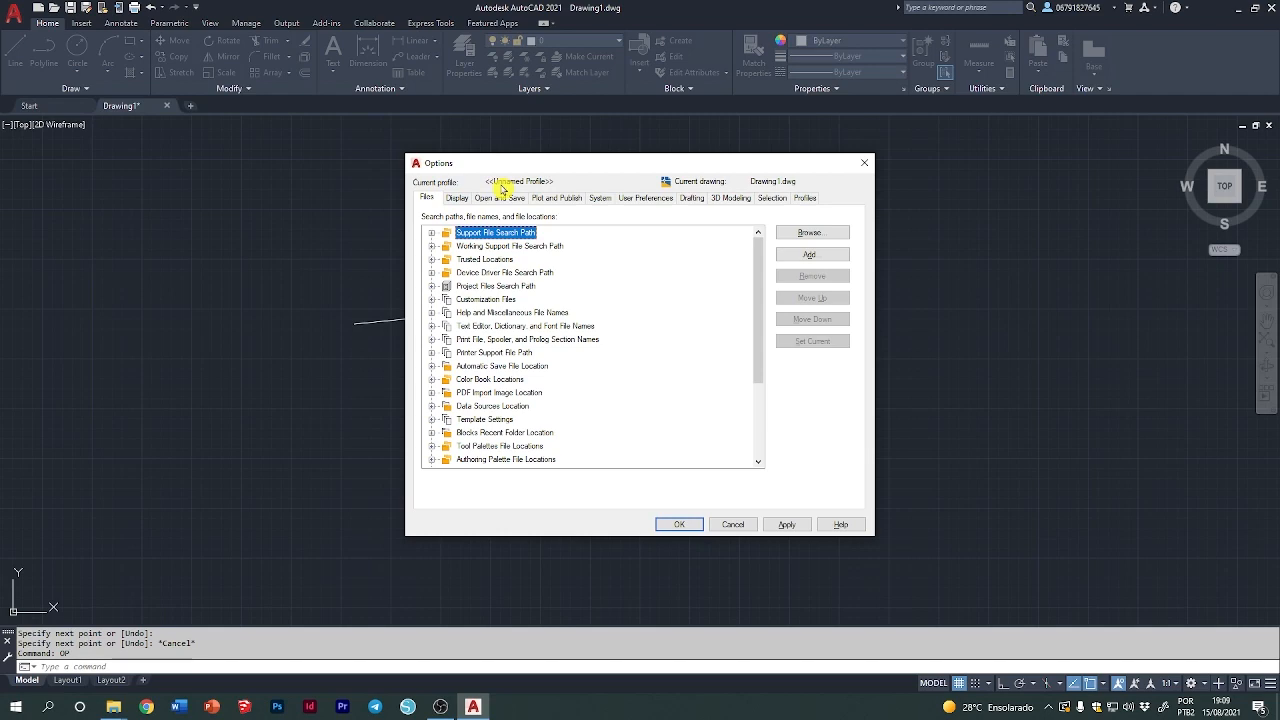
click(637, 199)
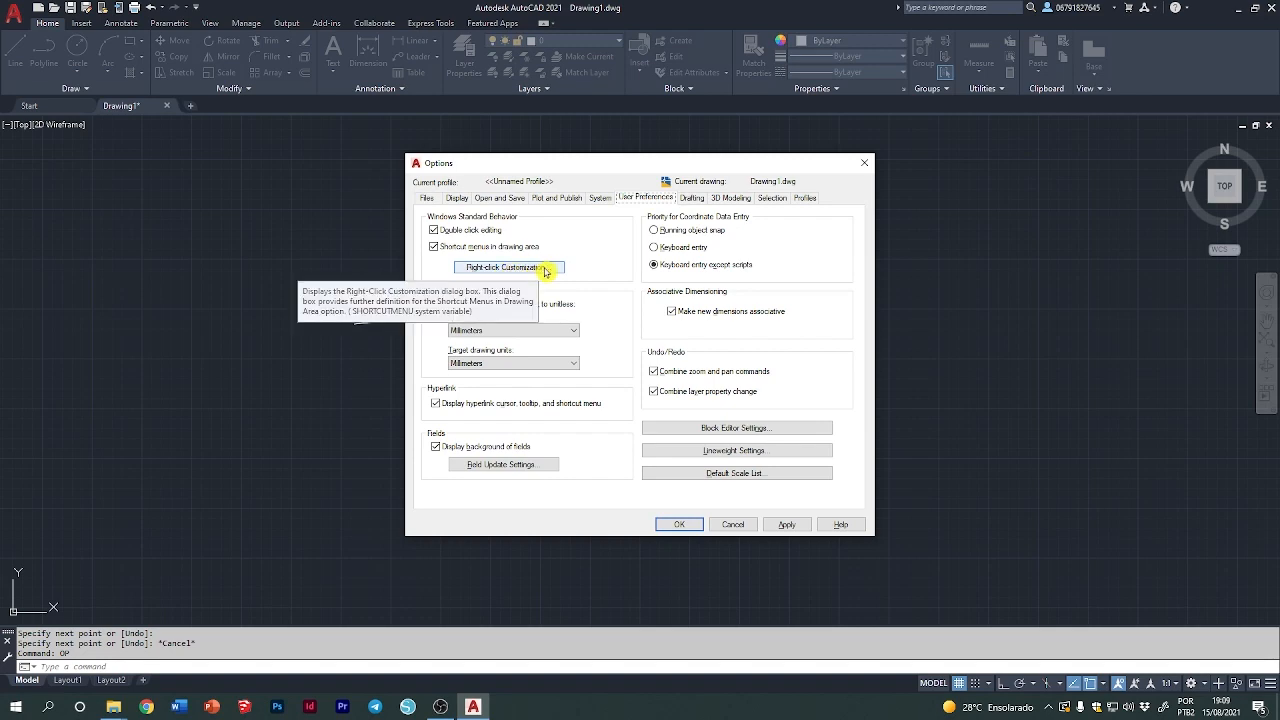
click(511, 270)
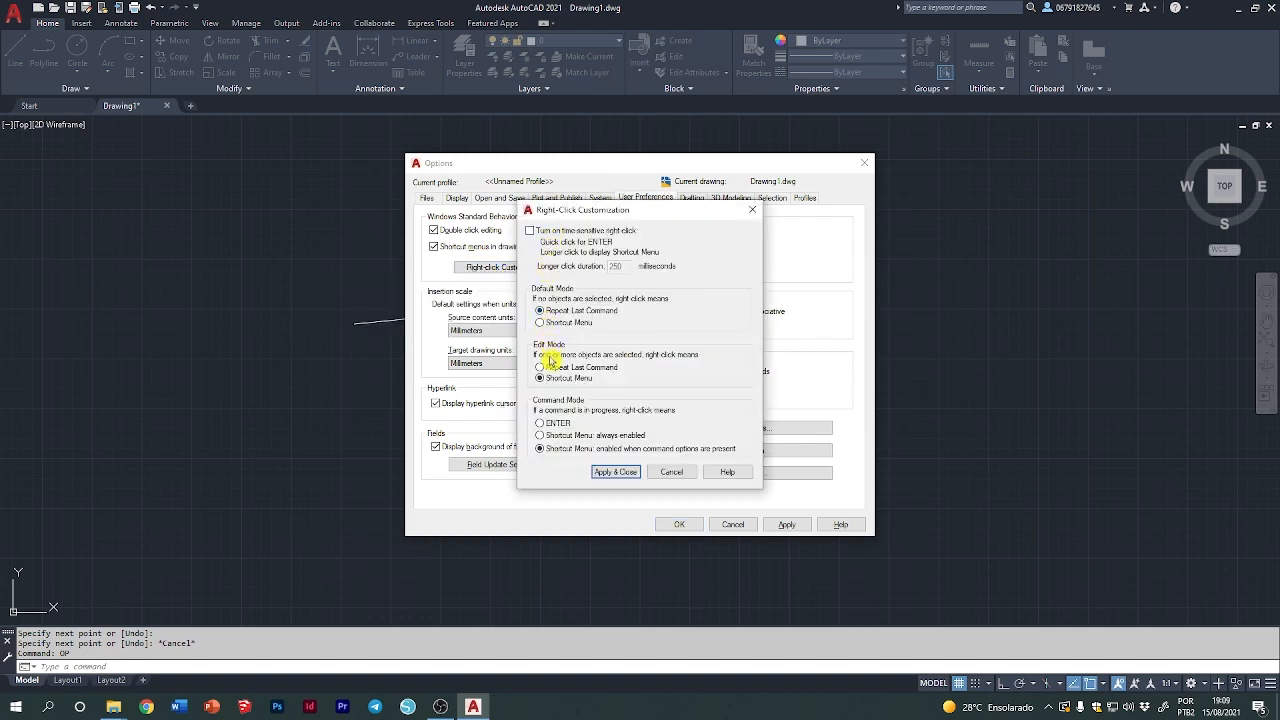
click(541, 311)
click(541, 368)
click(540, 424)
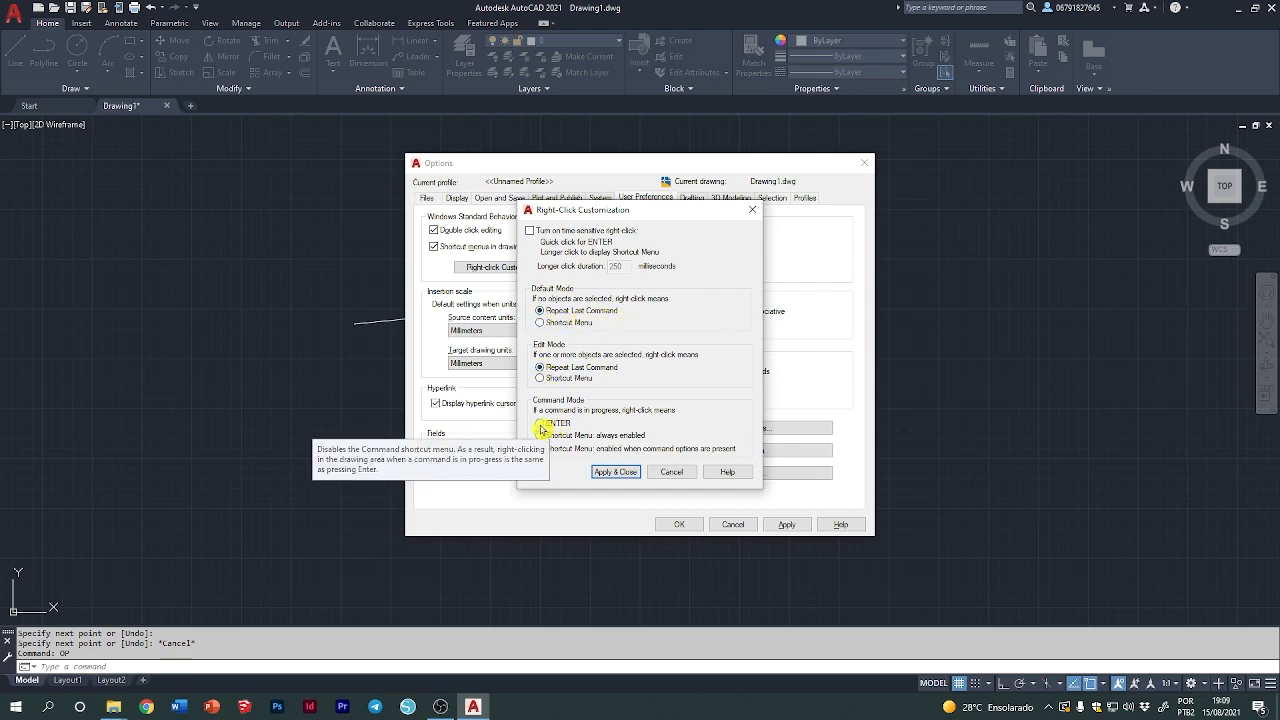
click(612, 472)
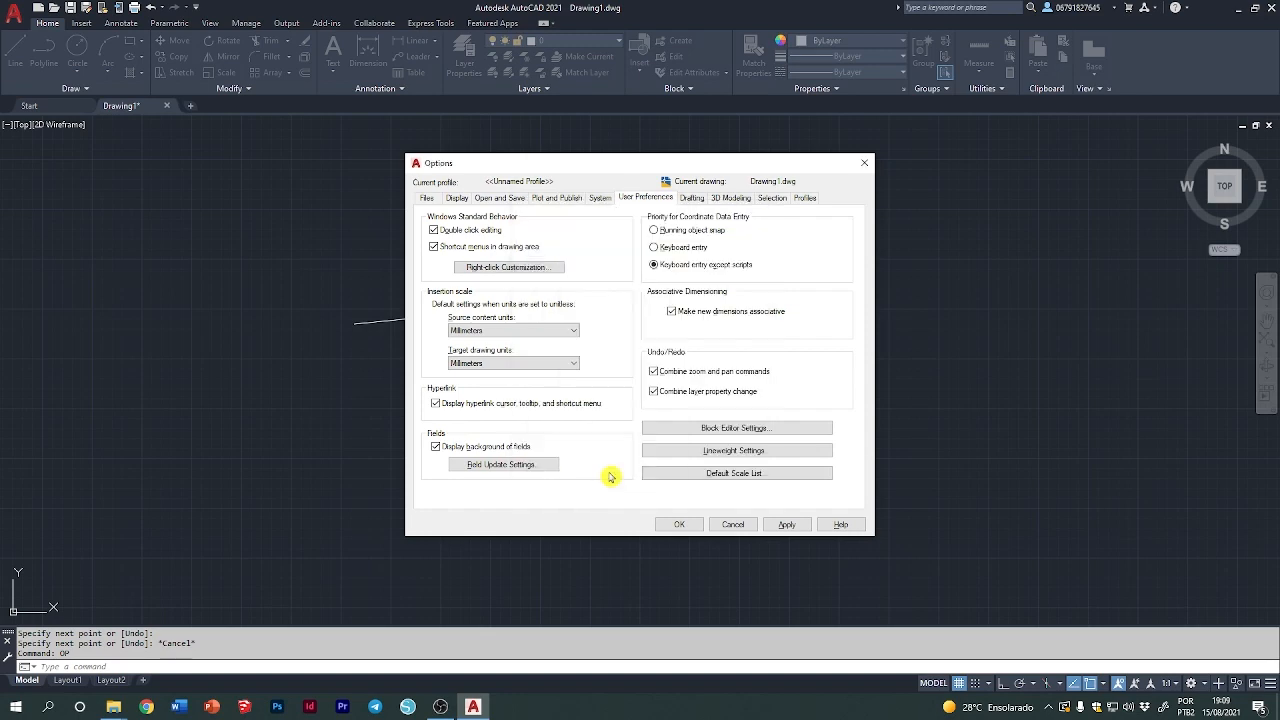
click(673, 523)
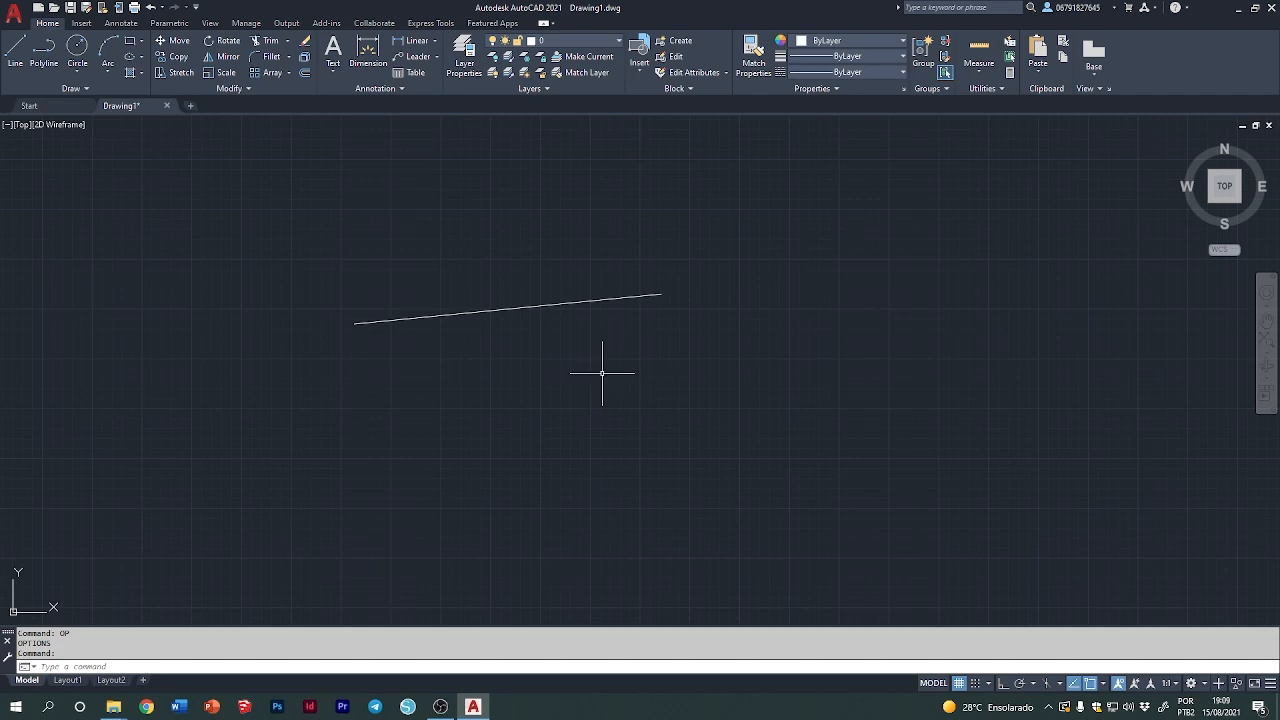
Turn off shortcut menus in the drawing area in the user preferences and apply the change
key(Return)
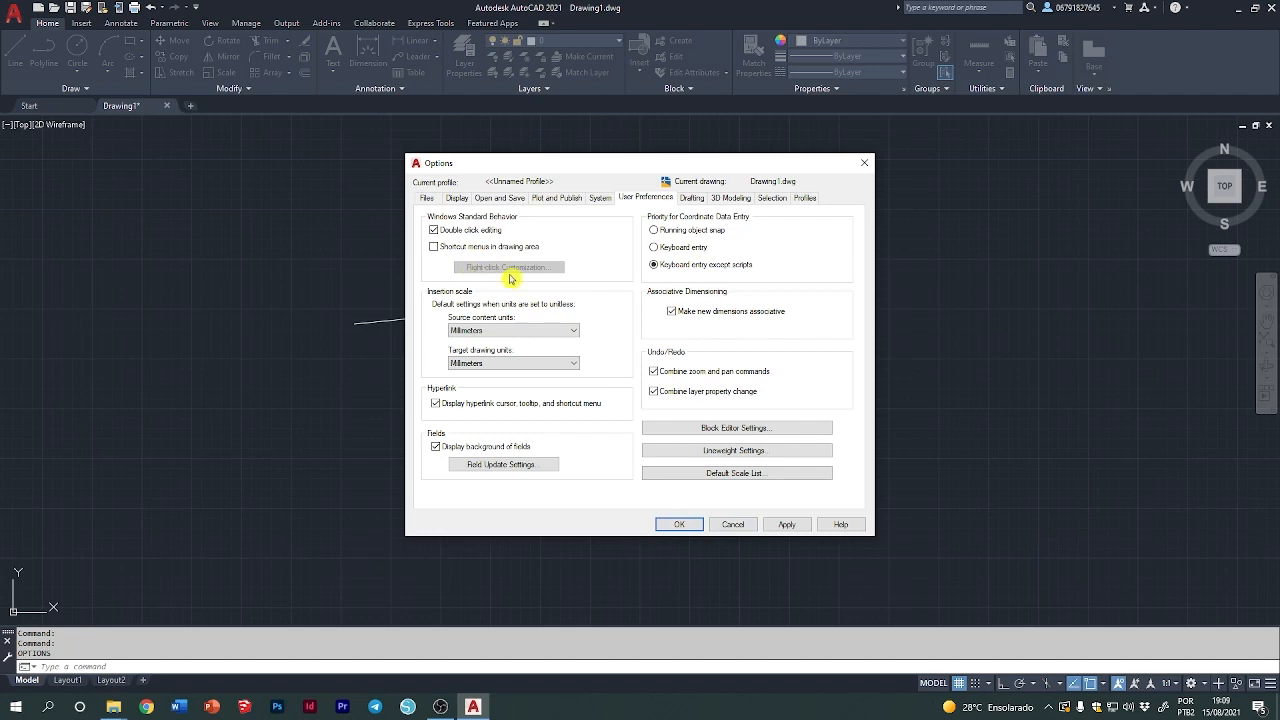
click(786, 530)
click(681, 526)
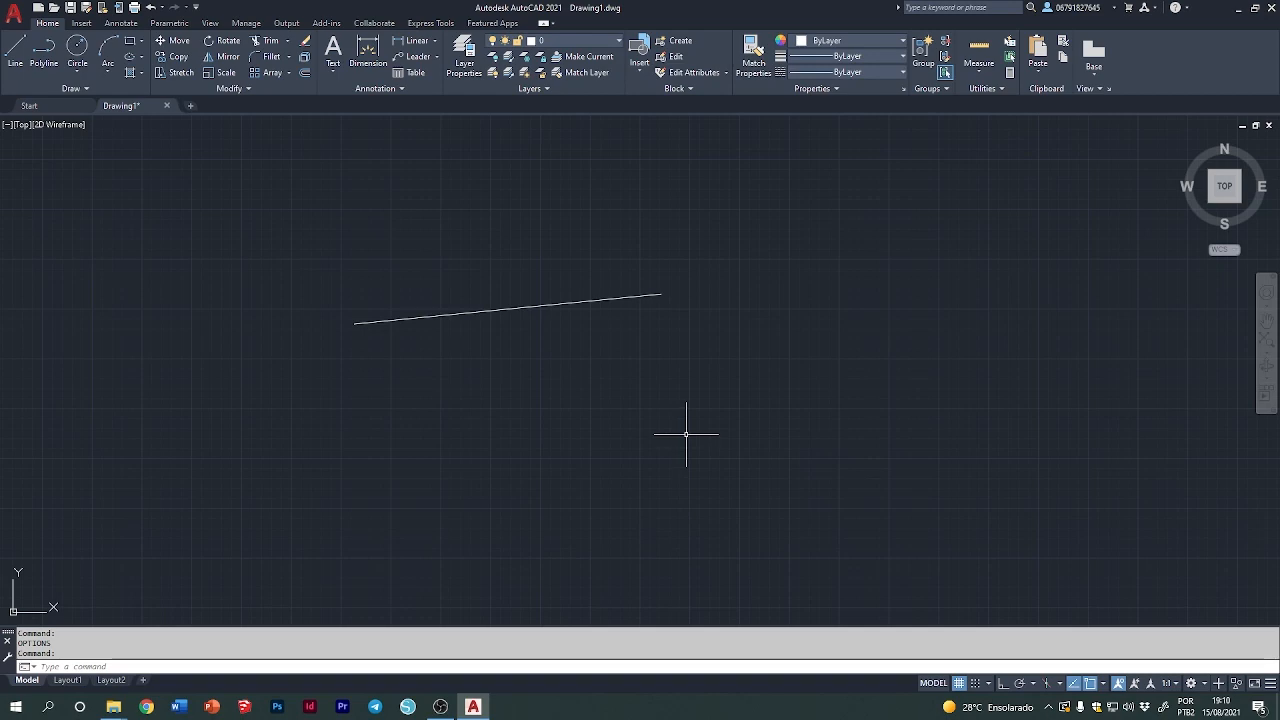
Undo the last drawn line and draw a rising line below and to the right of the first one, ending the Line command
key(ctrl+z)
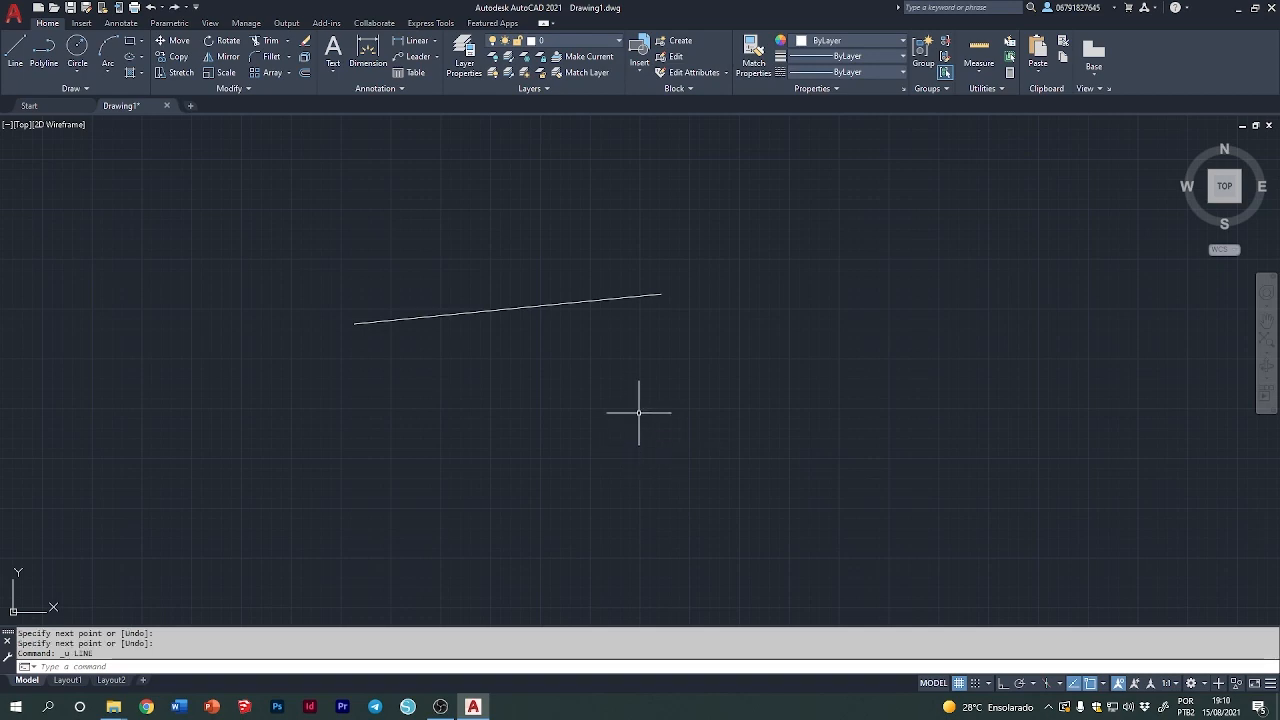
text(L)
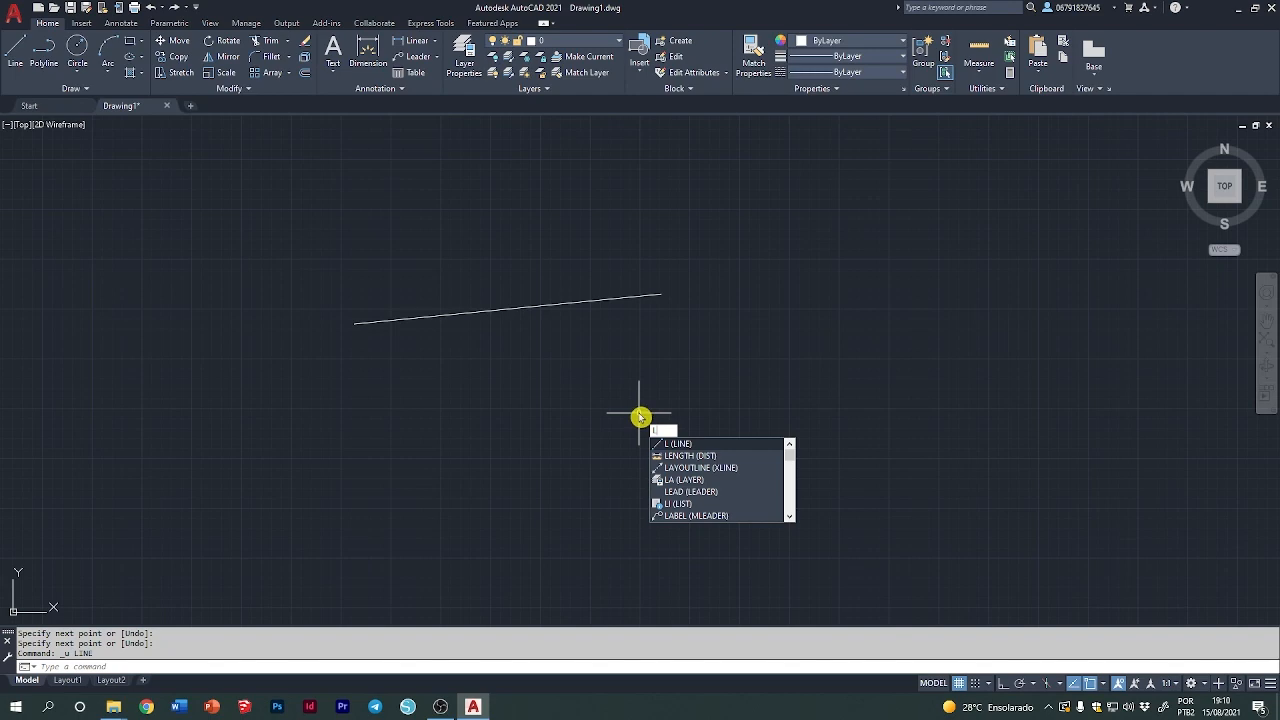
key(Return)
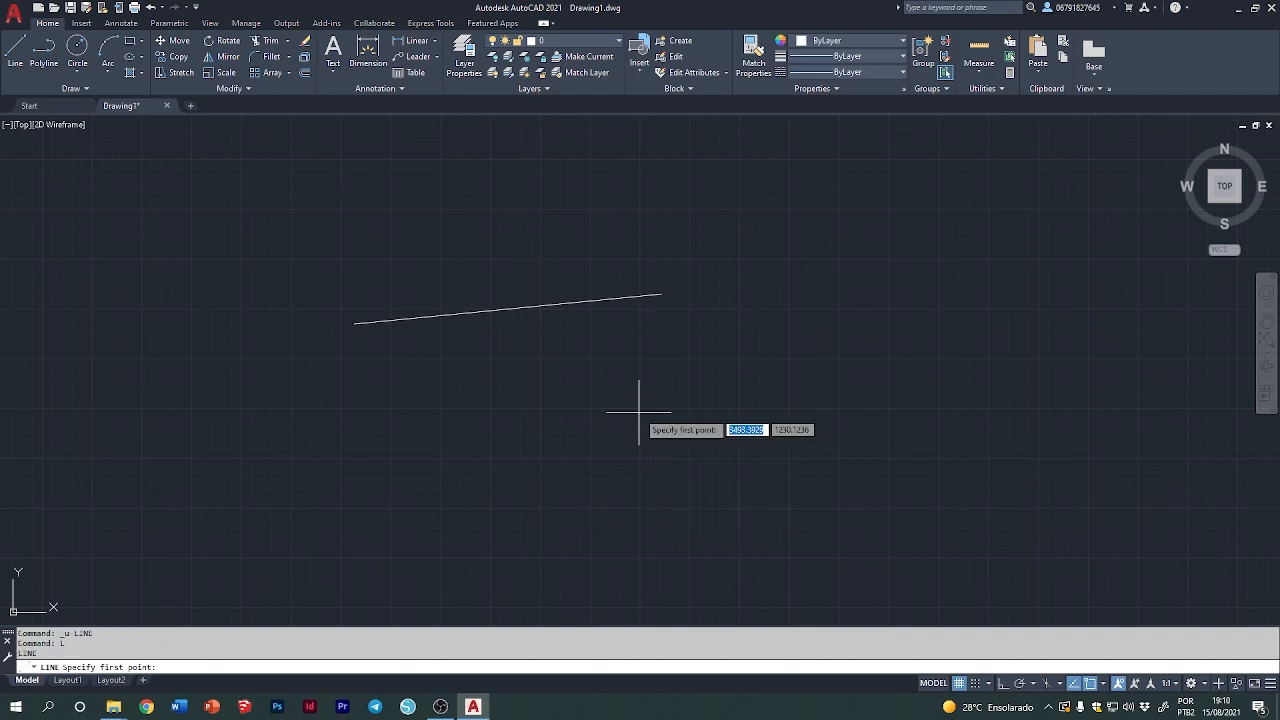
click(606, 399)
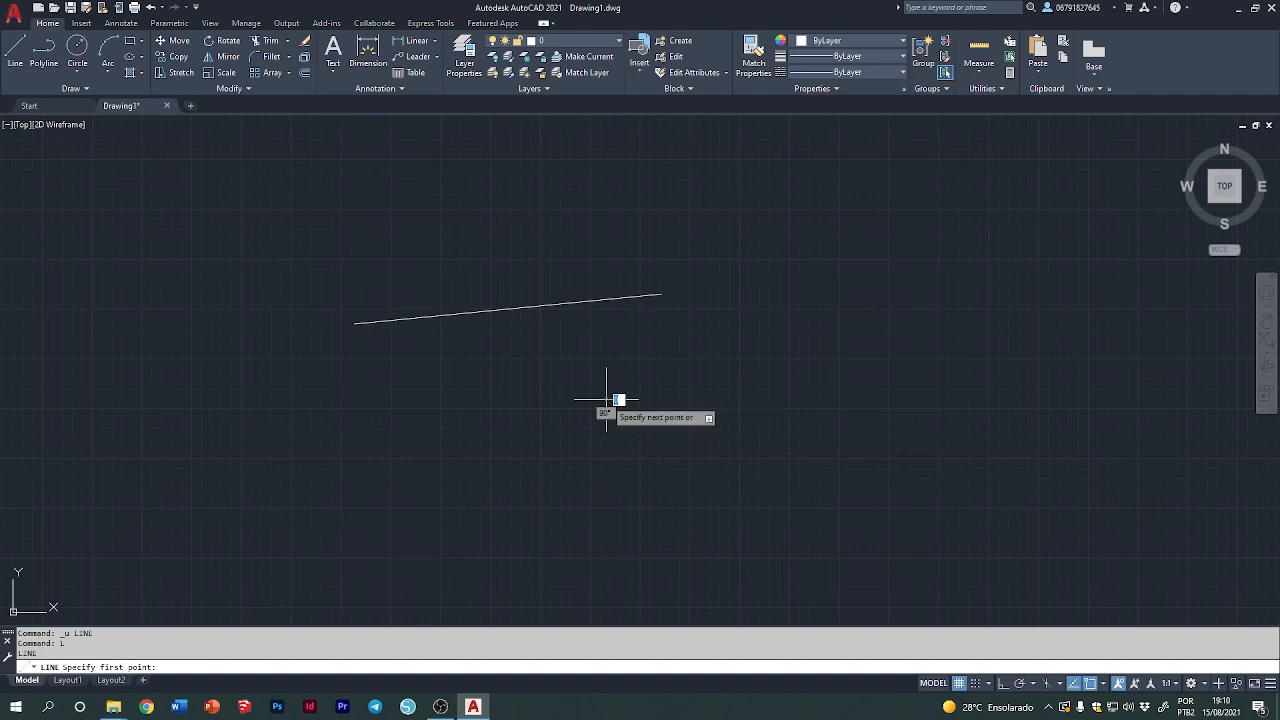
click(808, 328)
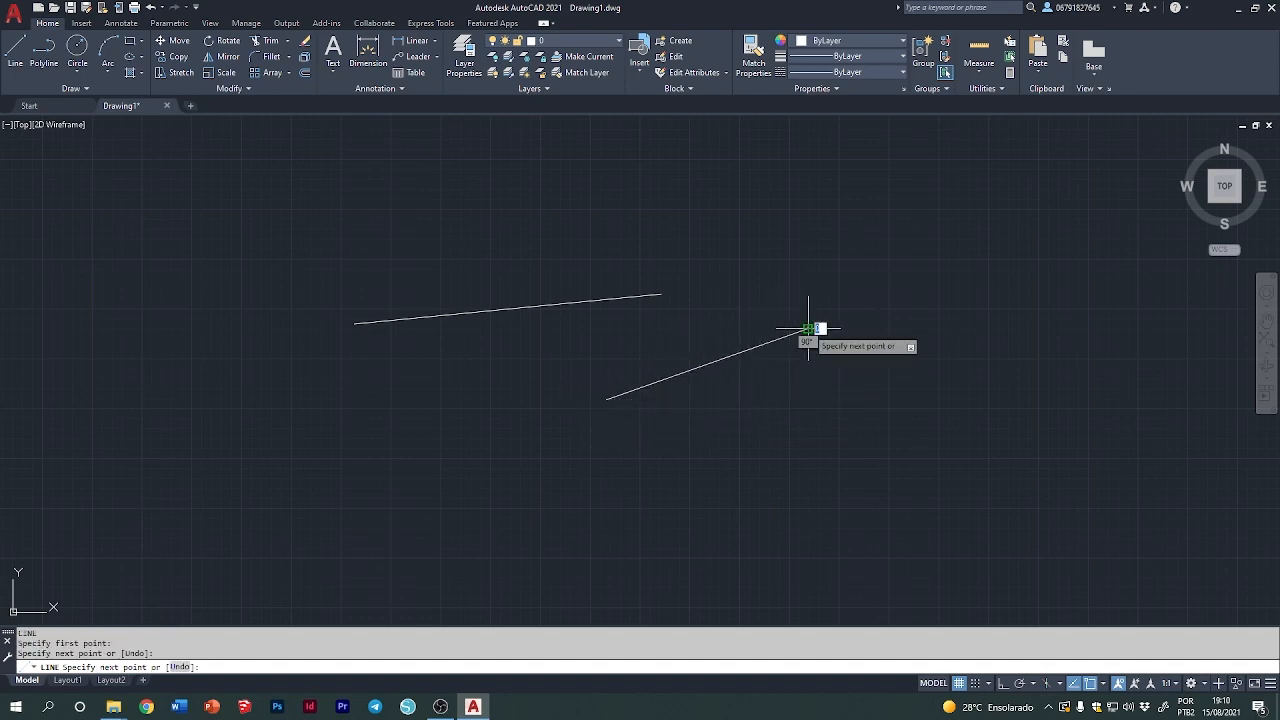
key(Return)
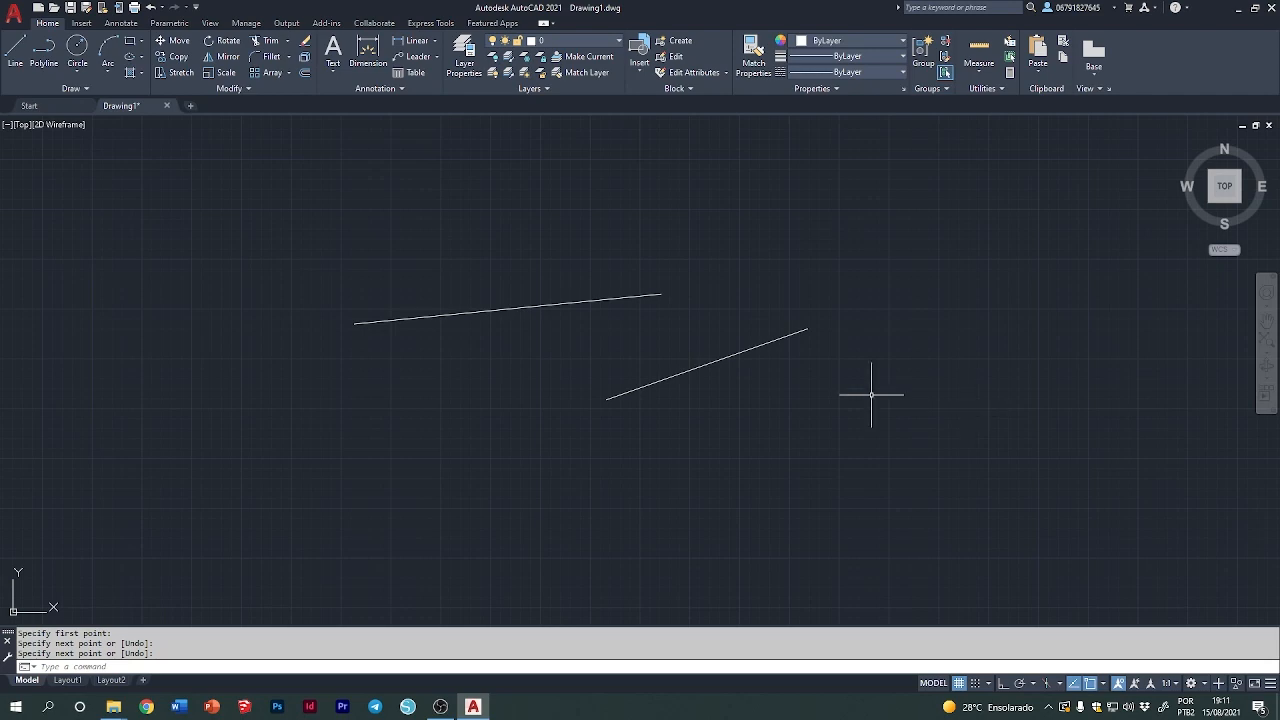
Repeat the Line command to draw a third, steeper rising line below and to the right of the second line
key(Return)
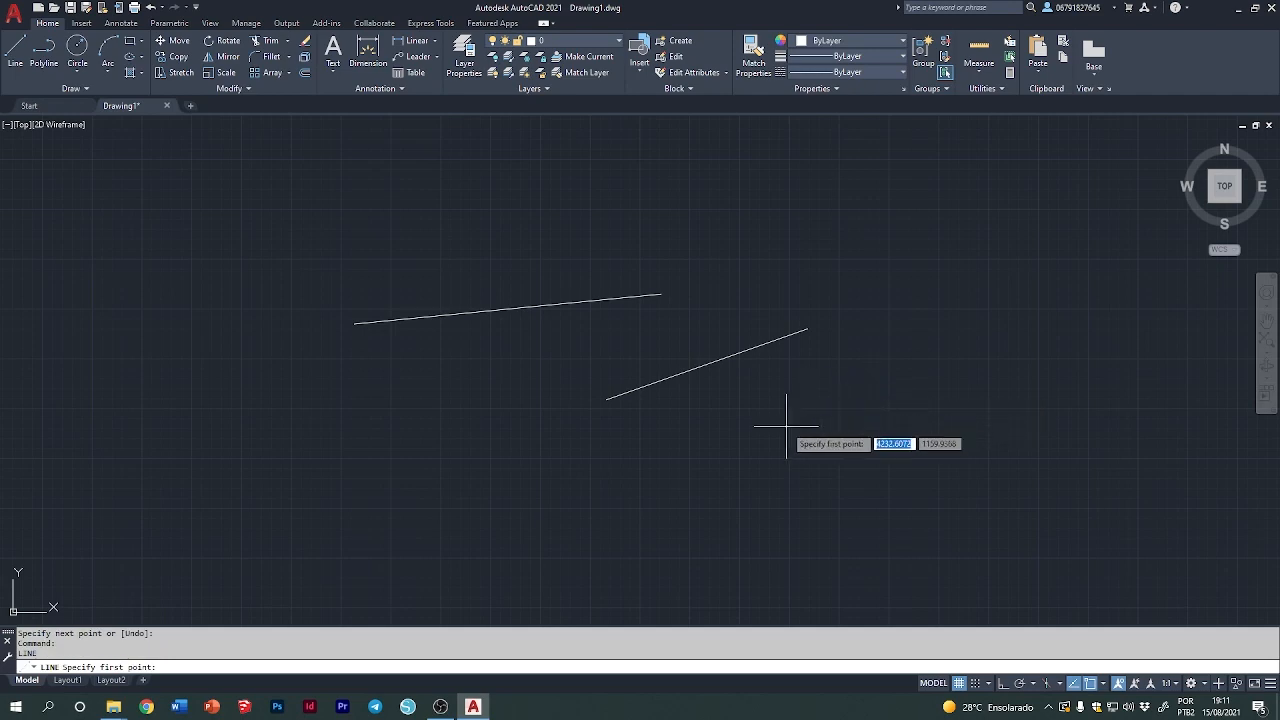
click(717, 453)
click(934, 347)
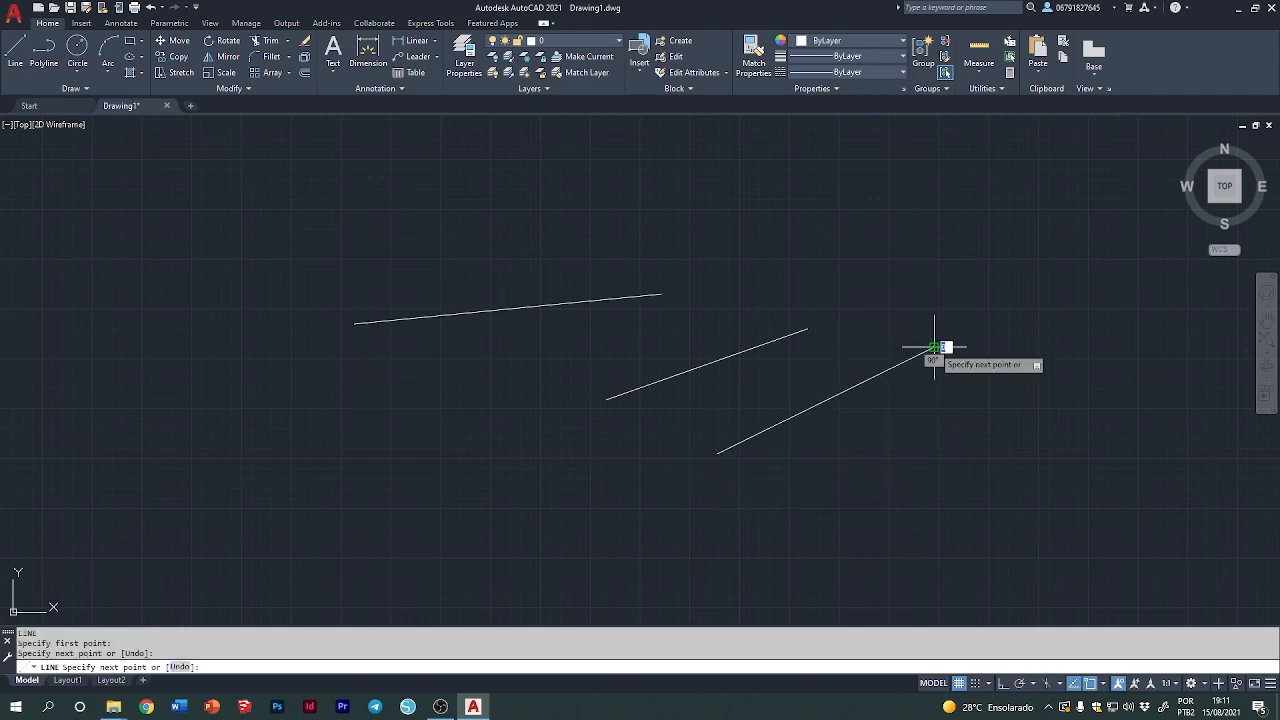
key(Return)
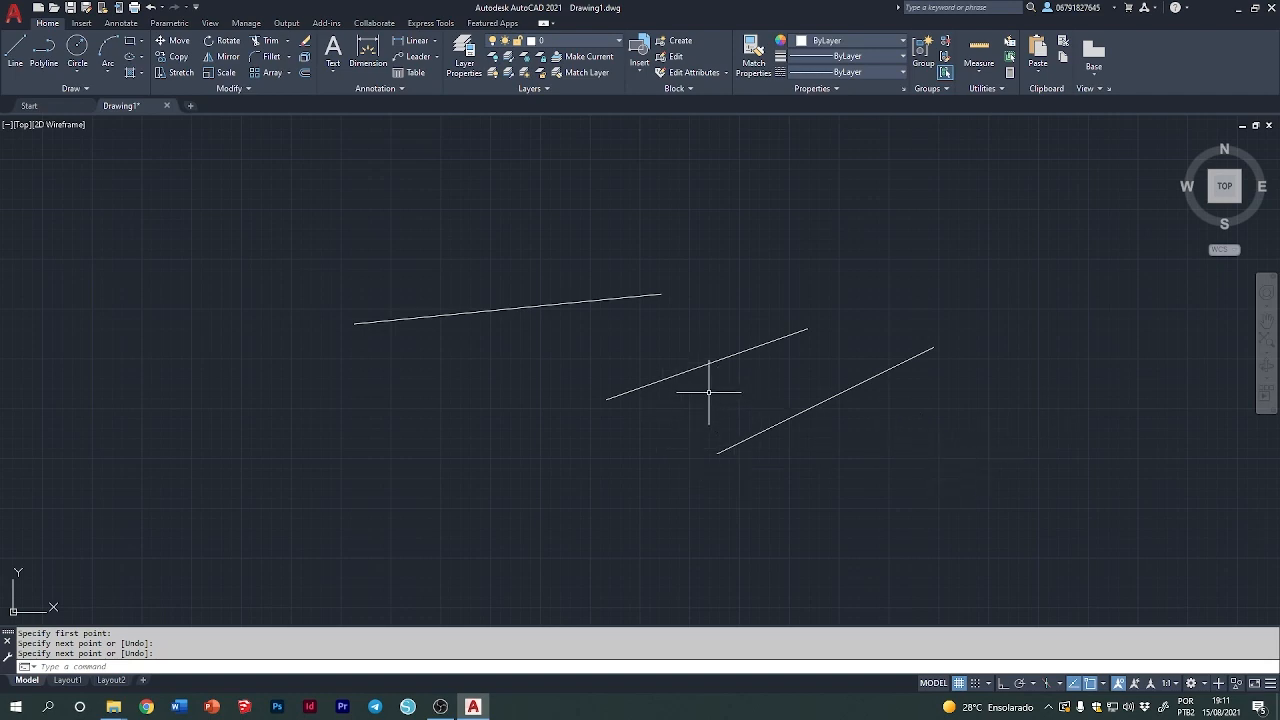
Zoom in and out around the three lines and pan the view to examine them together with the drawing origin
scroll(626, 385, up, 5)
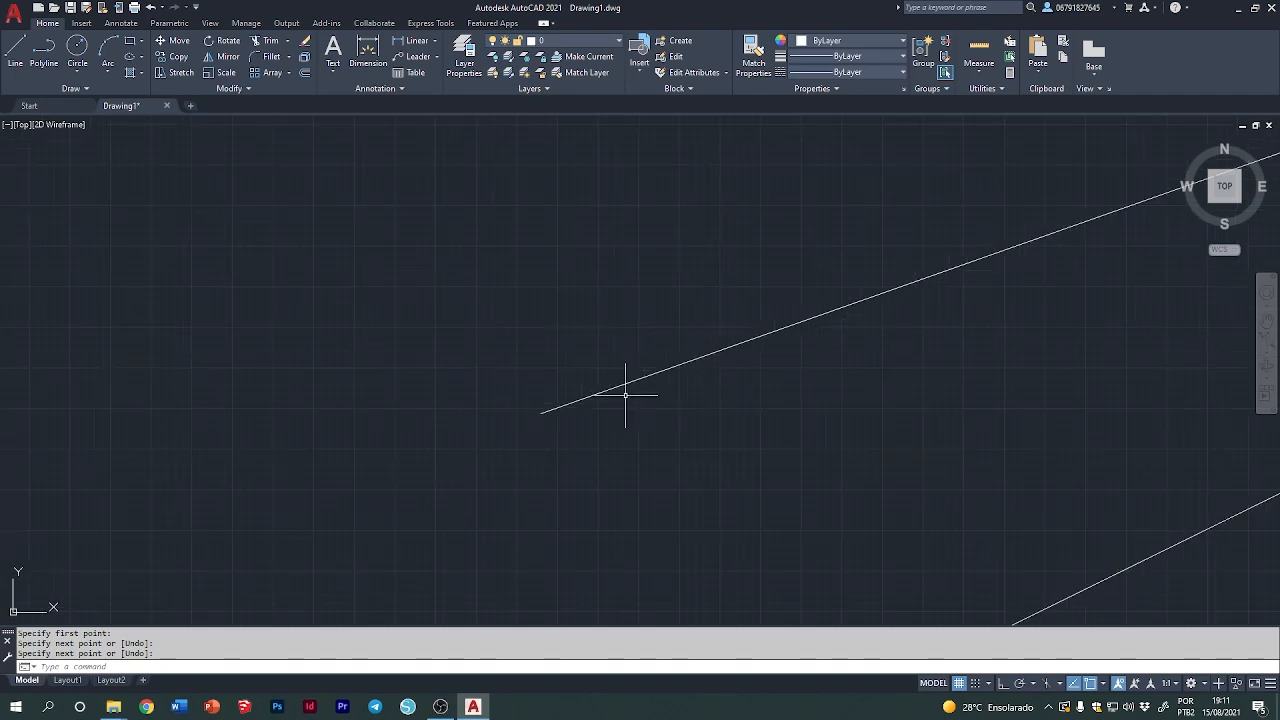
scroll(609, 477, down, 1)
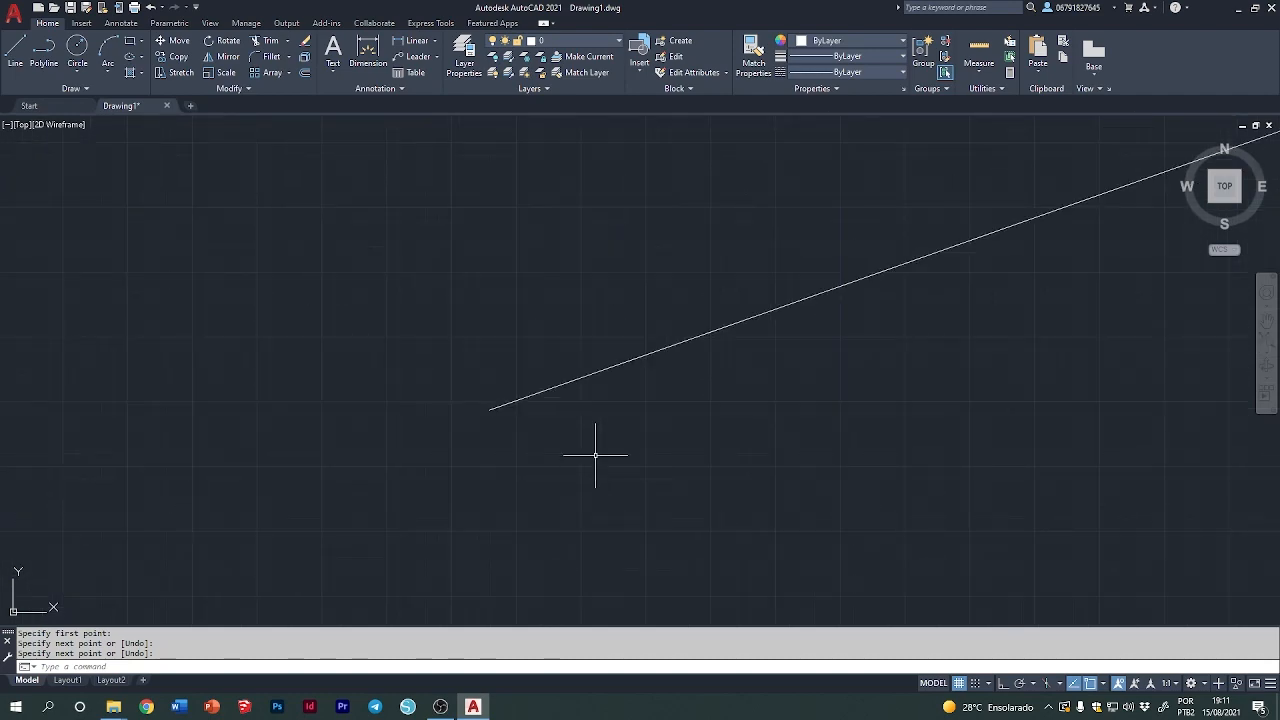
scroll(594, 451, down, 2)
scroll(614, 400, down, 3)
scroll(591, 409, up, 5)
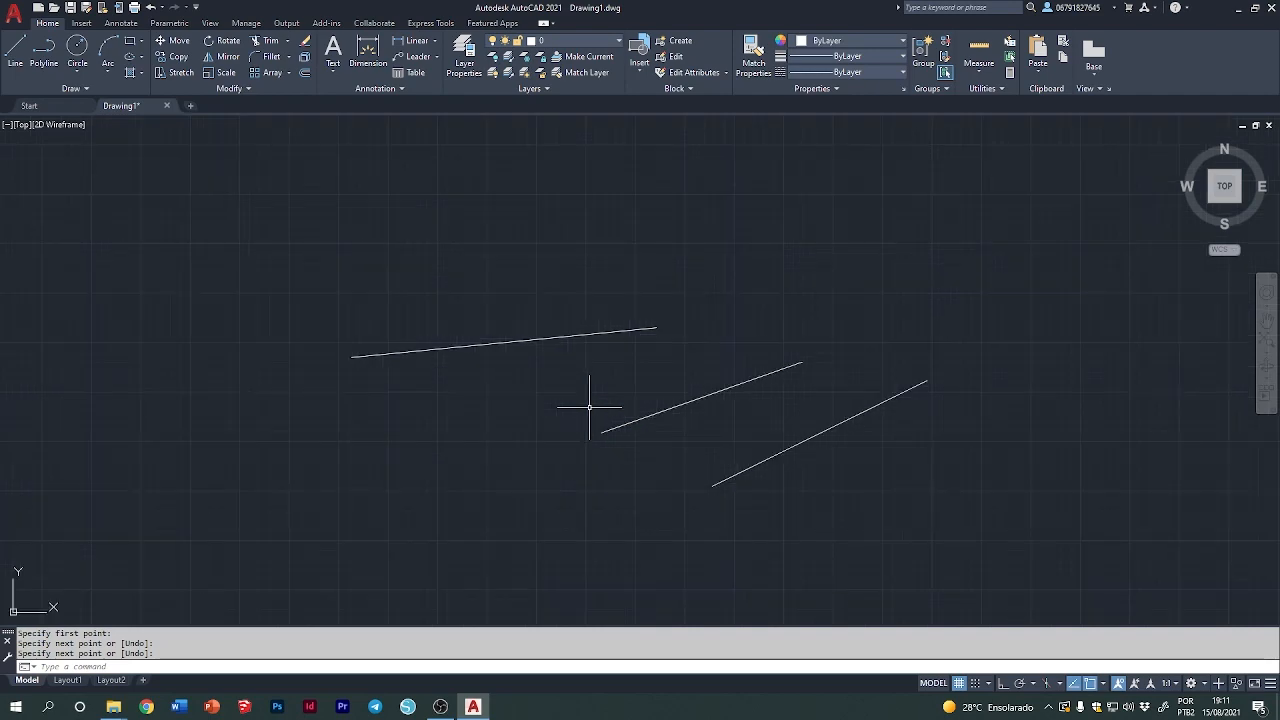
scroll(590, 407, up, 4)
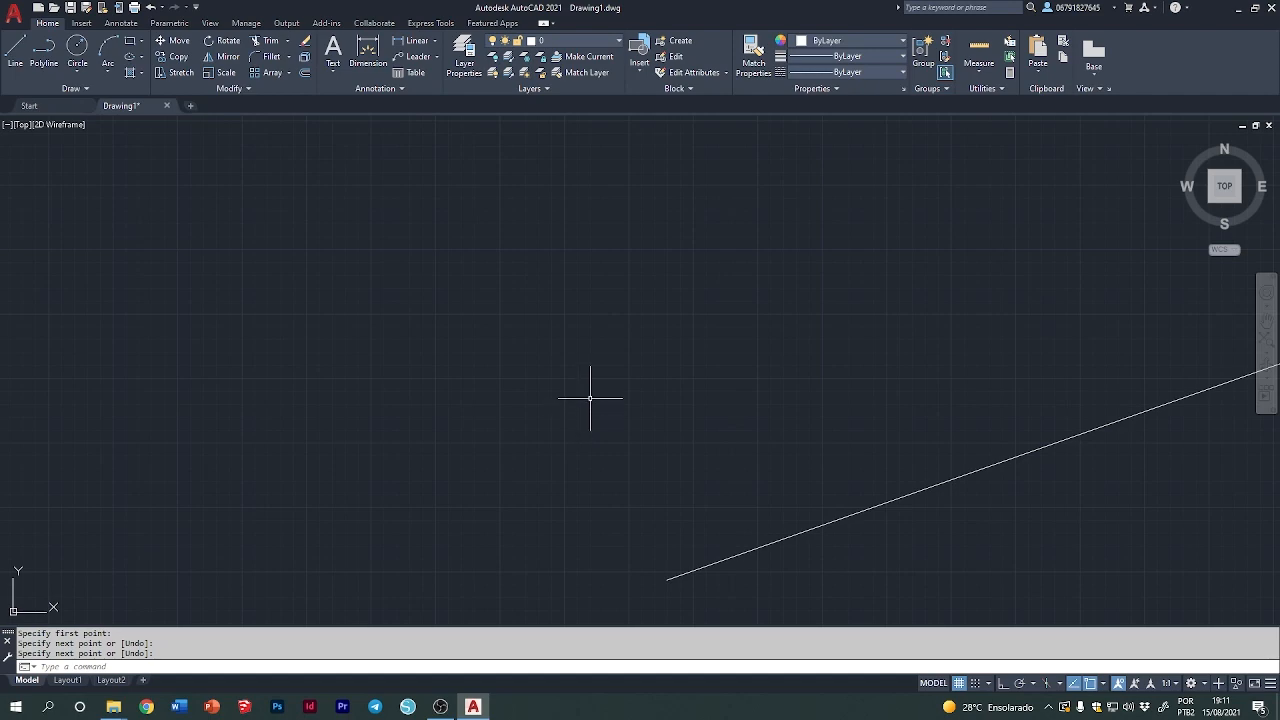
scroll(590, 405, down, 5)
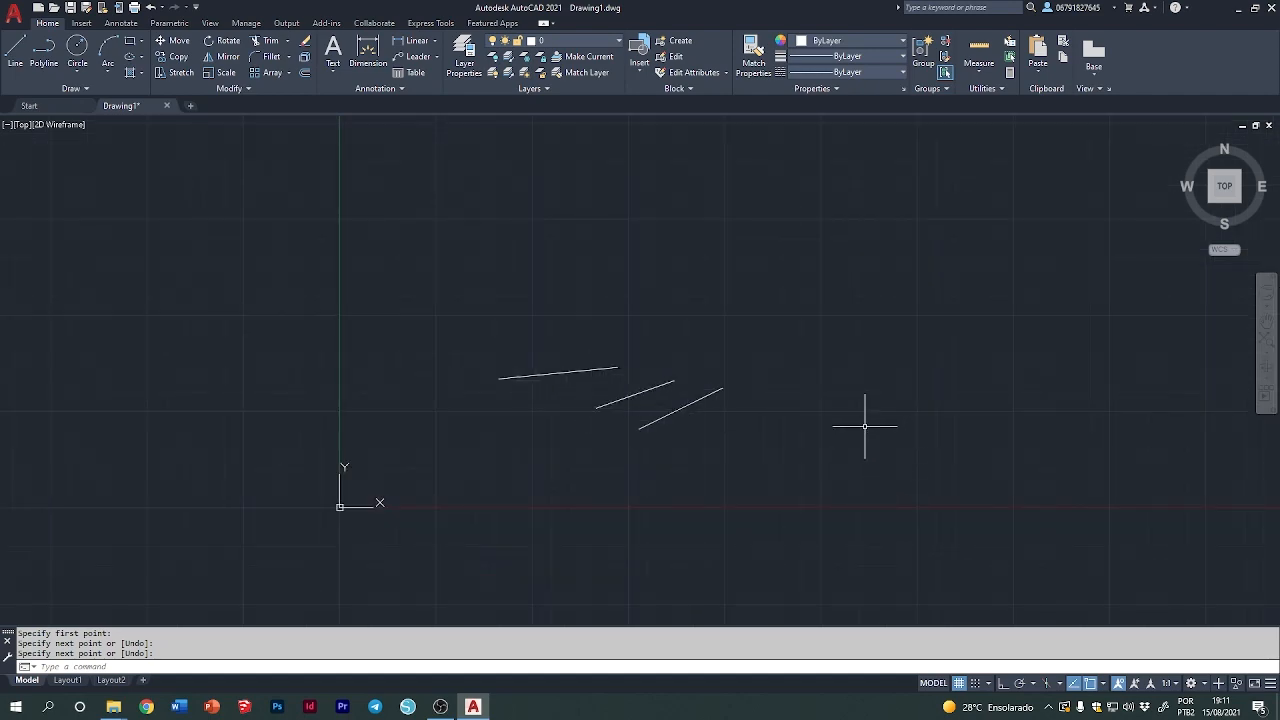
mouse_move(866, 424)
middle_down()
mouse_move(731, 417)
mouse_move(588, 436)
mouse_move(1006, 437)
mouse_move(929, 440)
mouse_move(883, 591)
mouse_move(883, 454)
middle_up()
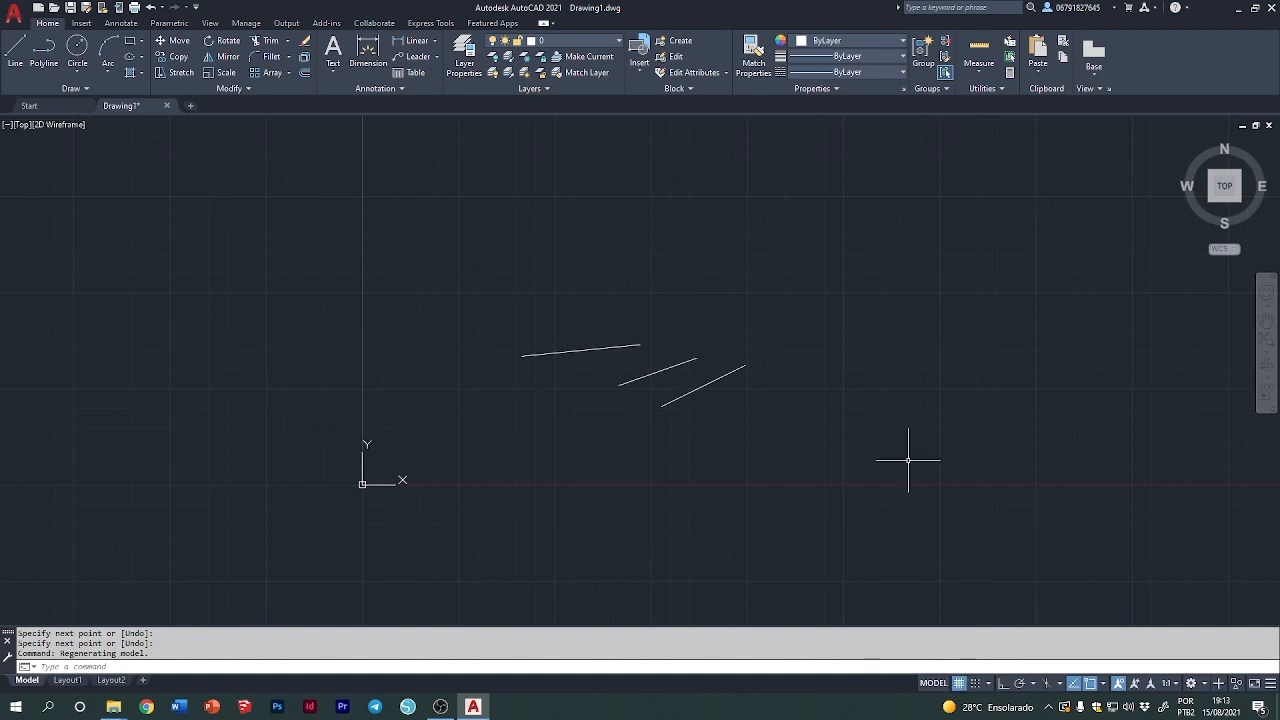
Toggle the drawing grid off, on and off again, leaving it hidden
click(961, 684)
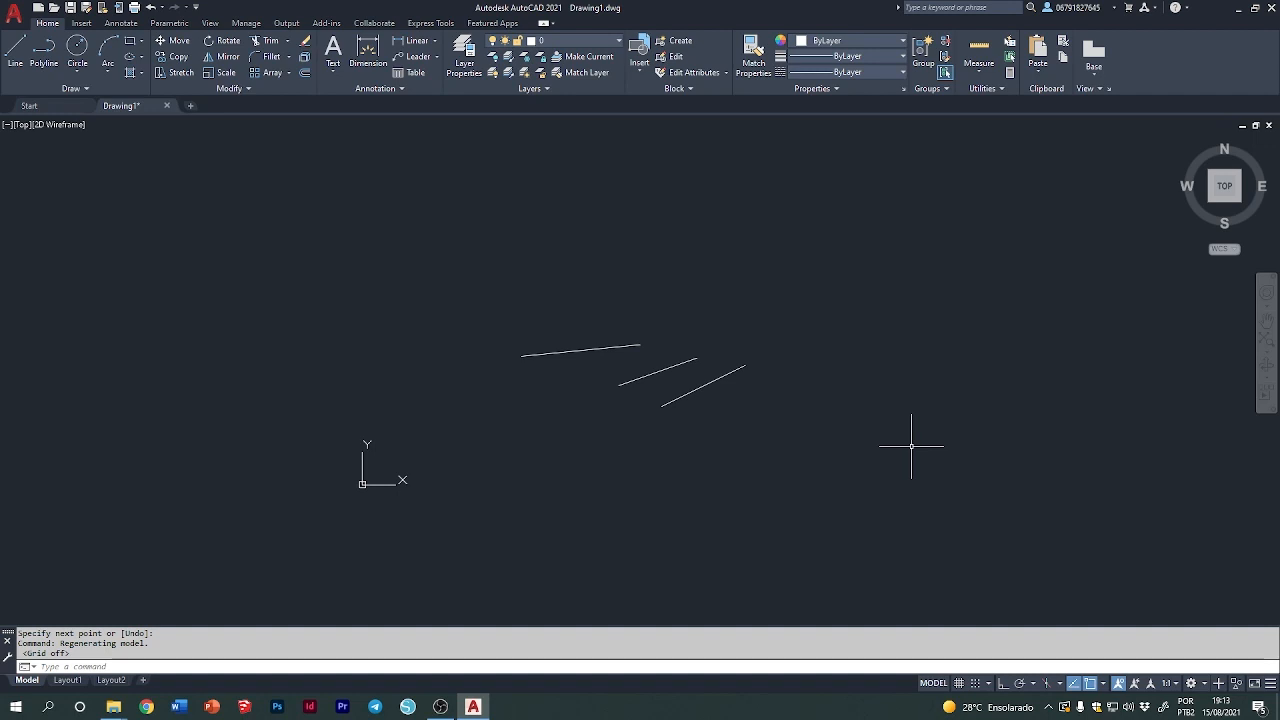
key(F7)
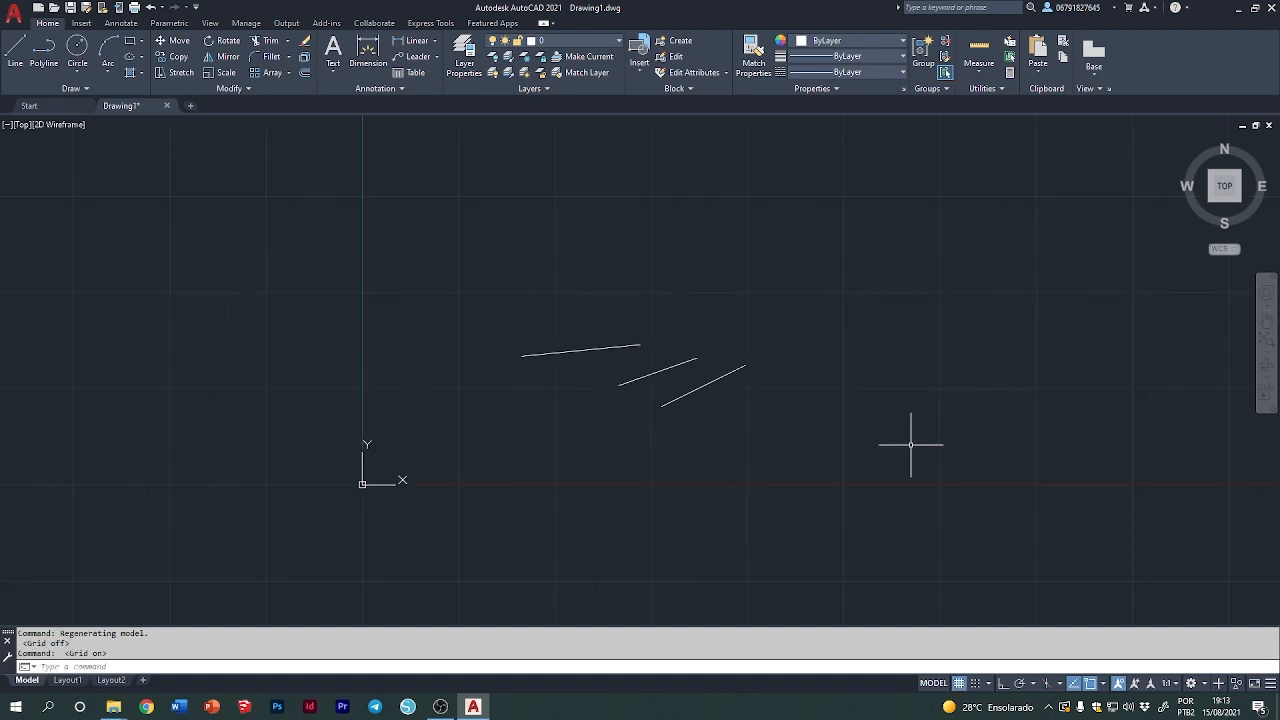
key(F7)
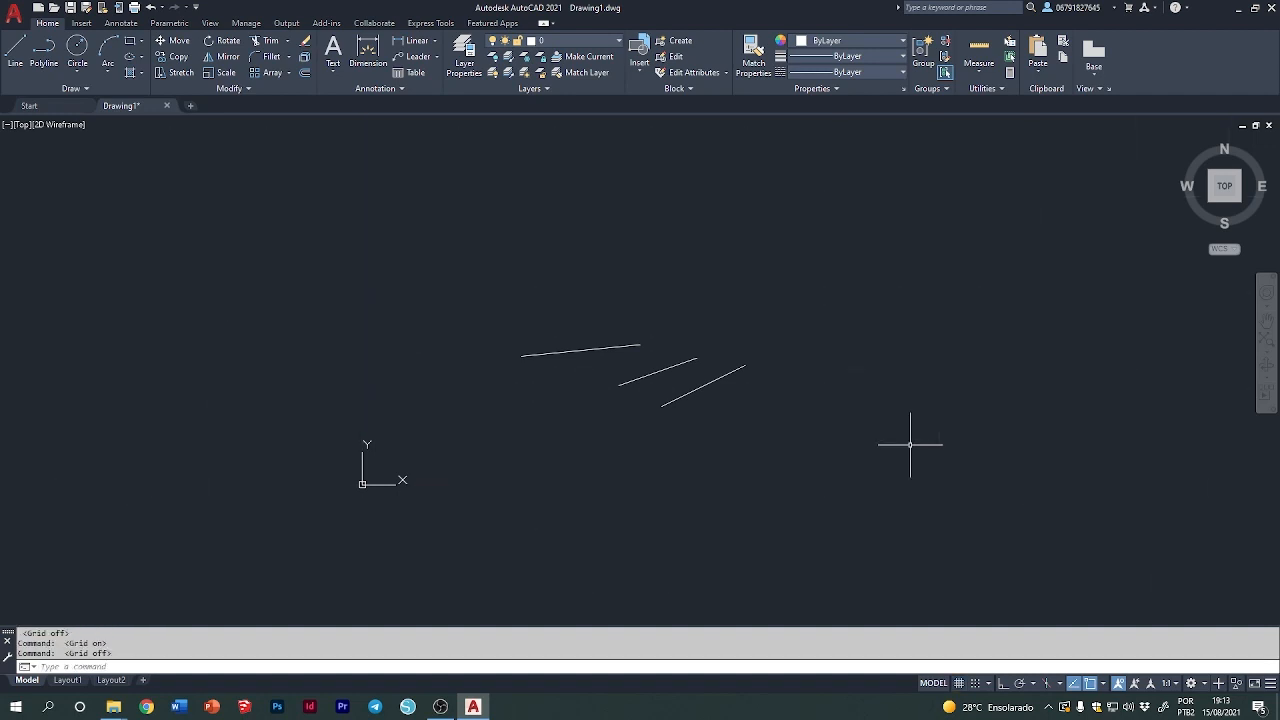
Review the snap and grid options and the object snap modes in the drafting settings without changing them
click(989, 685)
click(922, 668)
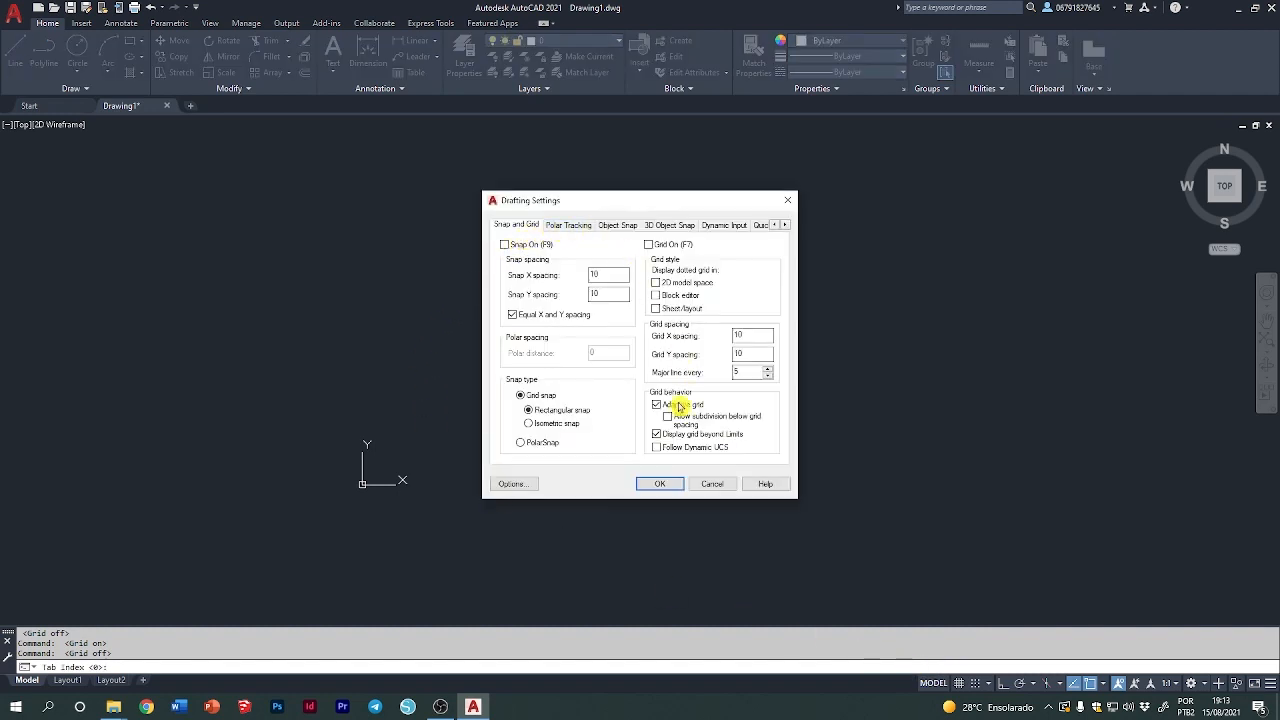
click(617, 225)
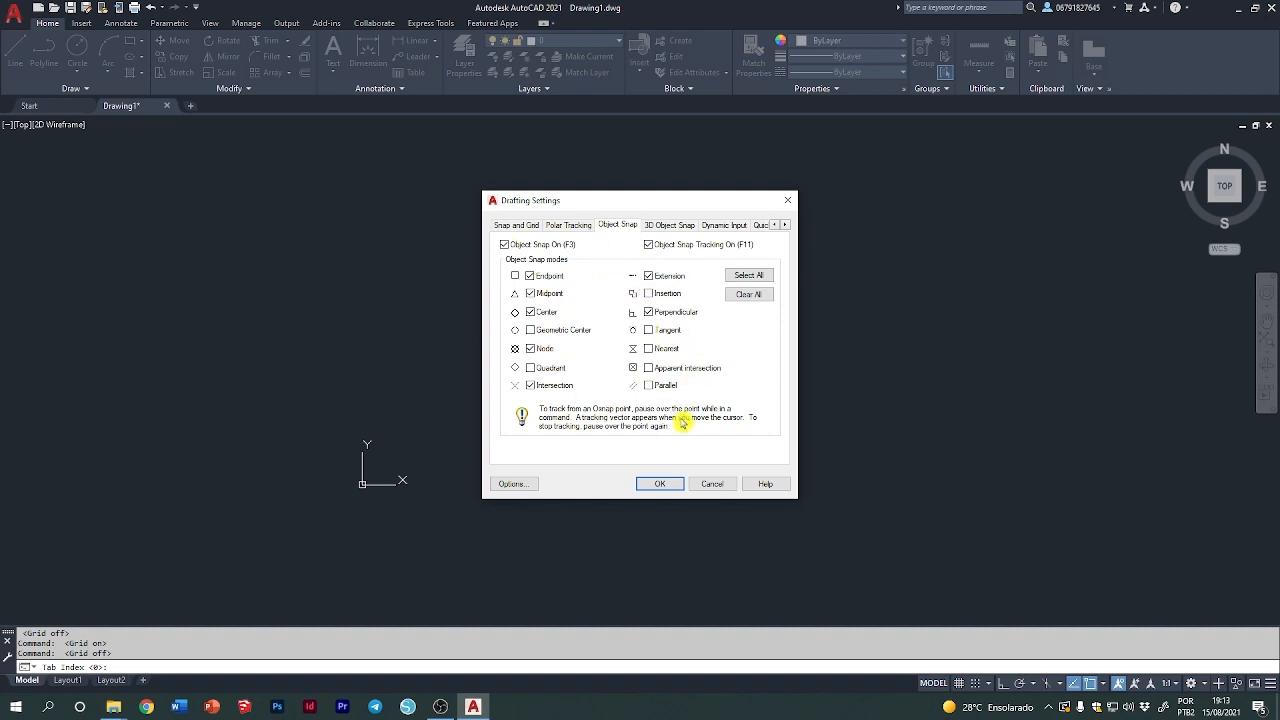
click(660, 483)
Turn on Ortho mode and draw a horizontal line to the right of the three sloped lines
click(1005, 684)
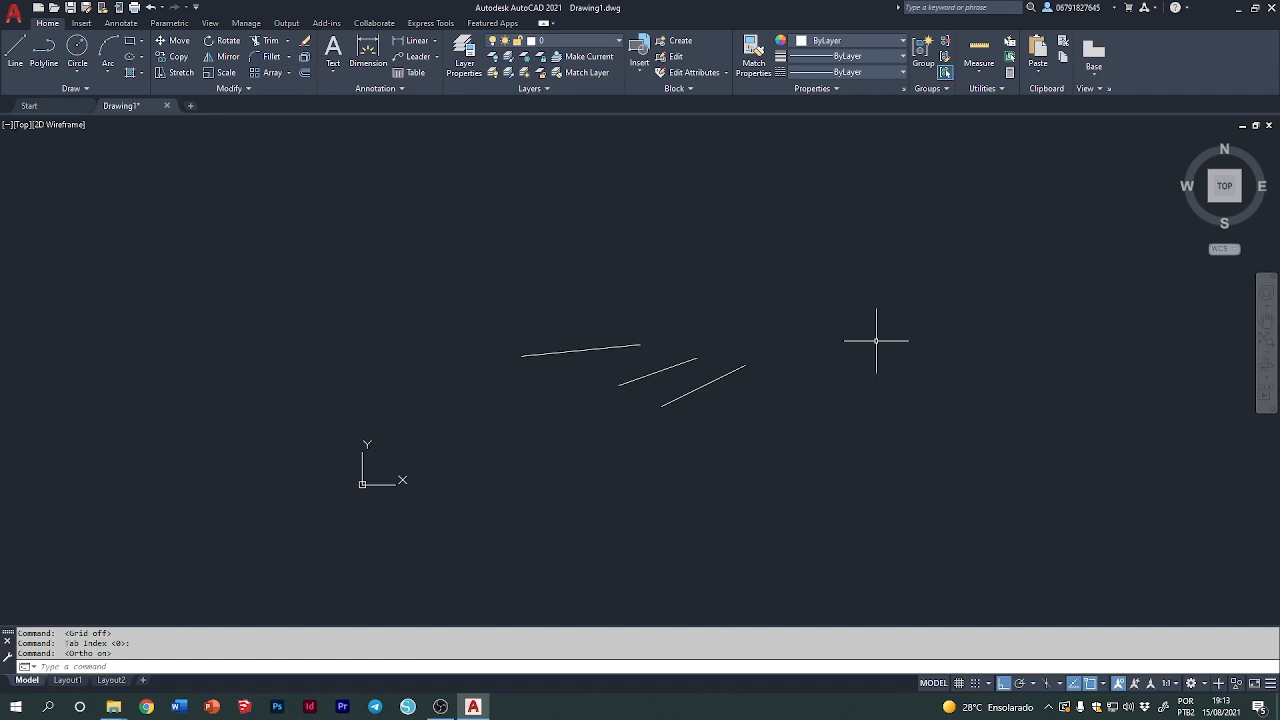
text(L)
key(Return)
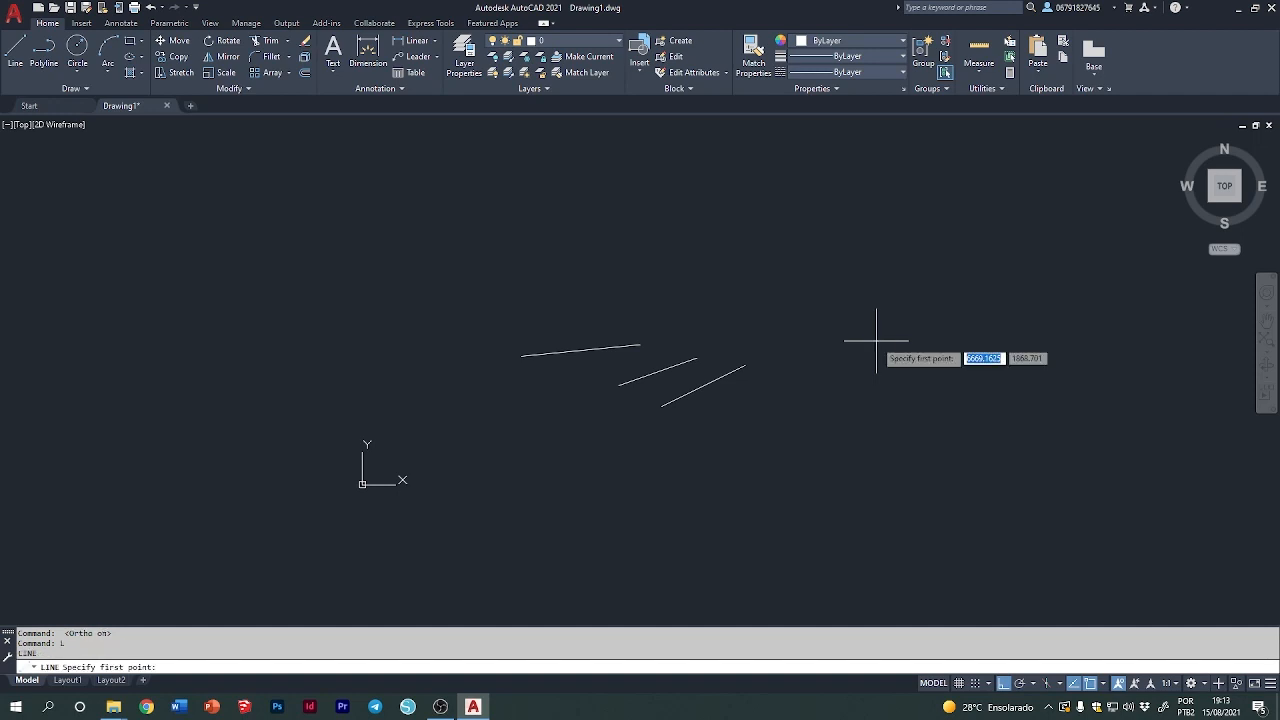
click(876, 341)
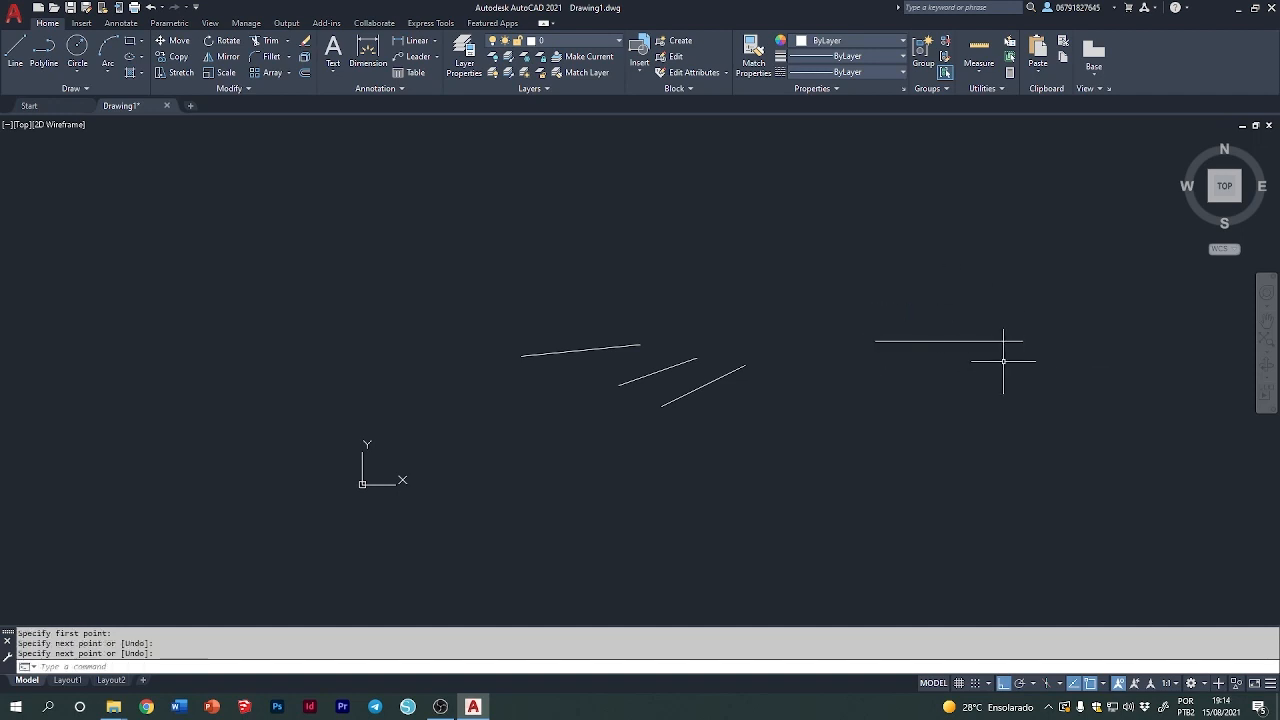
Repeat the Line command to draw a vertical line beneath the horizontal one and end the command
key(Return)
click(936, 378)
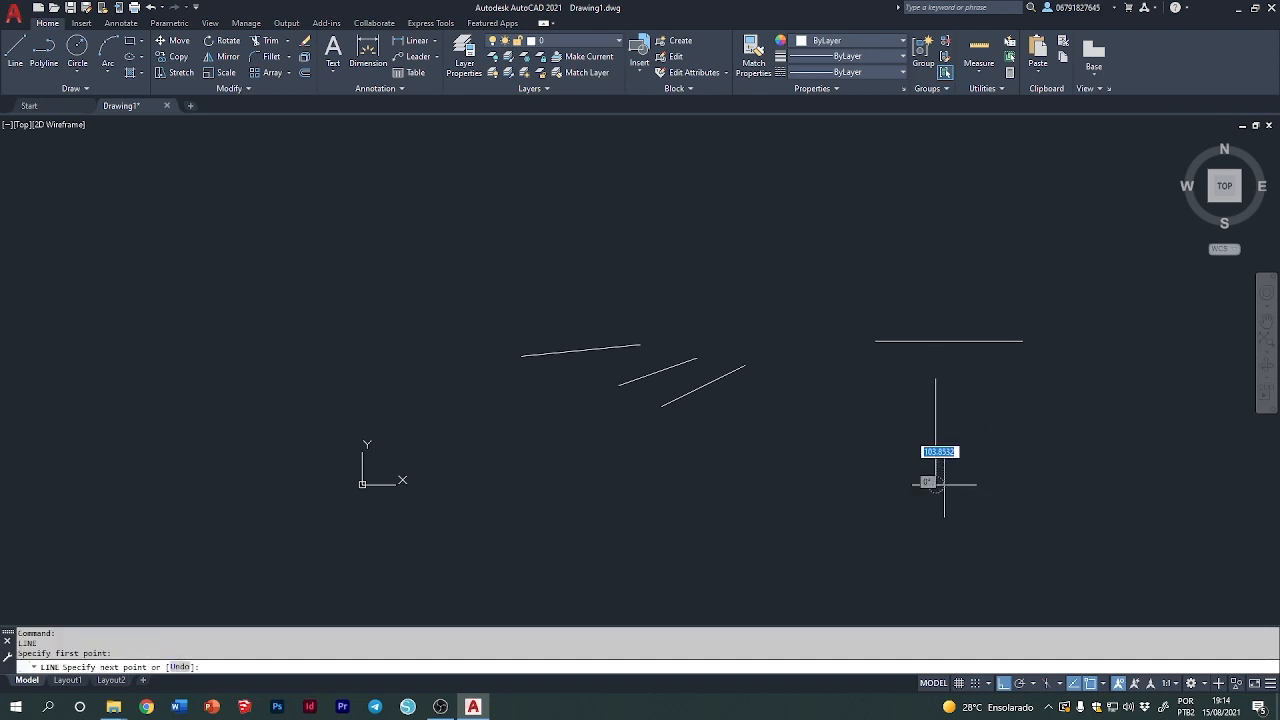
click(944, 483)
key(Return)
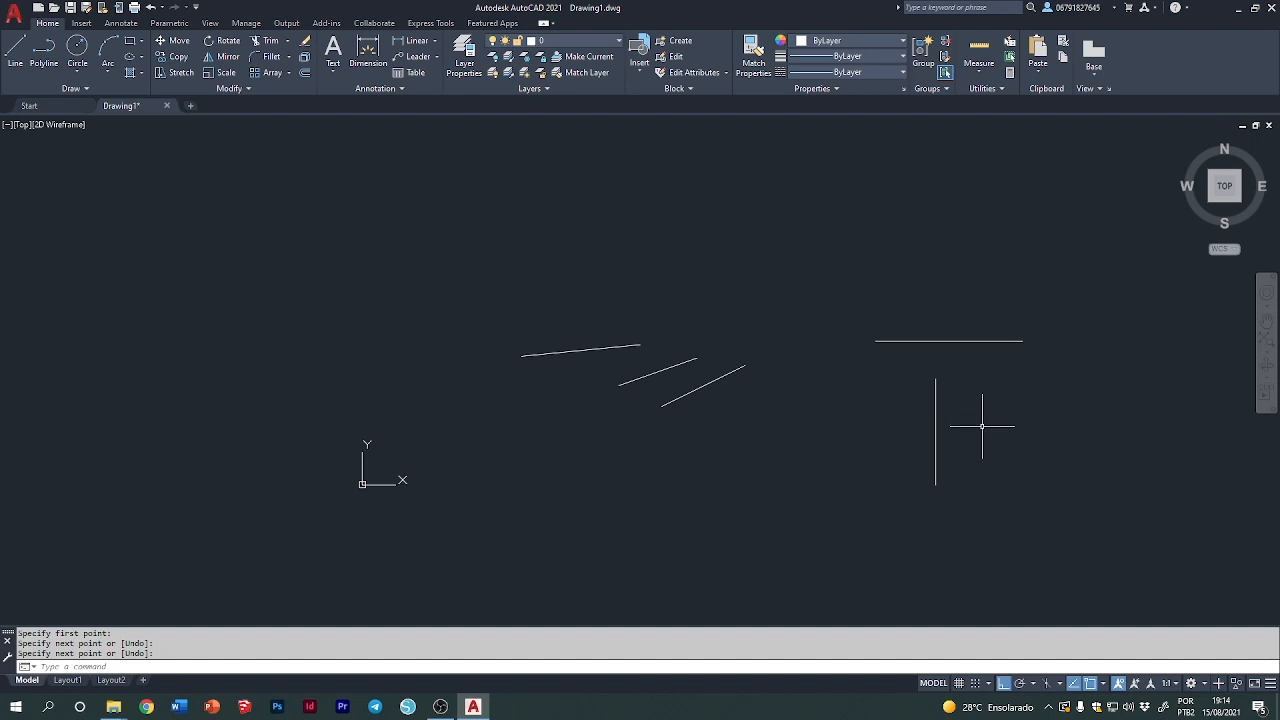
Start another line to the right of the vertical one with Ortho mode off, and turn Ortho on before placing the second point
key(Return)
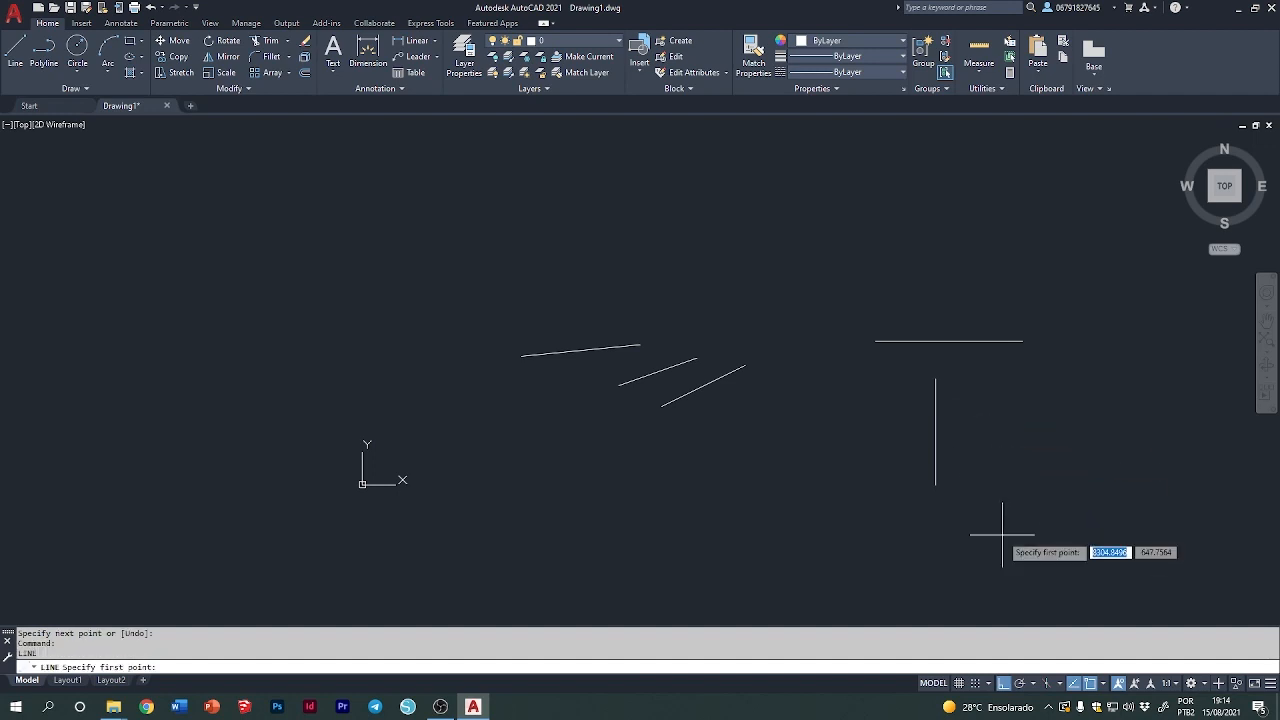
click(1005, 684)
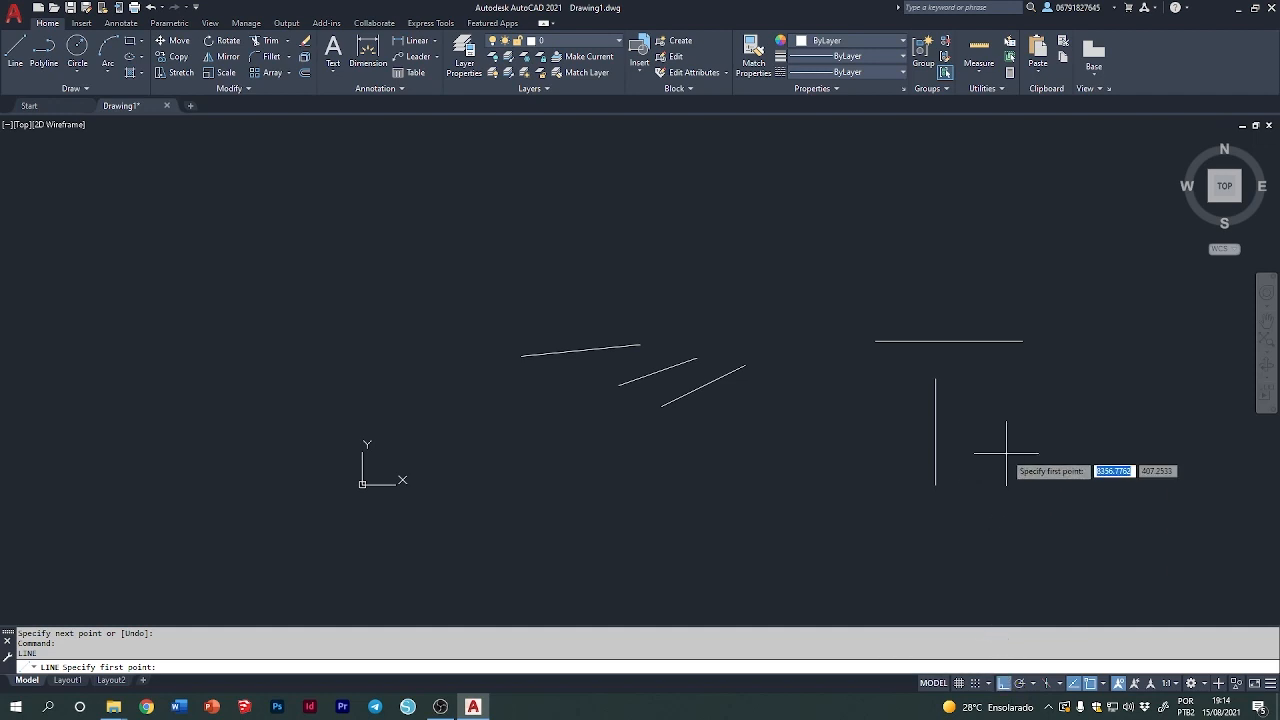
key(F8)
click(977, 411)
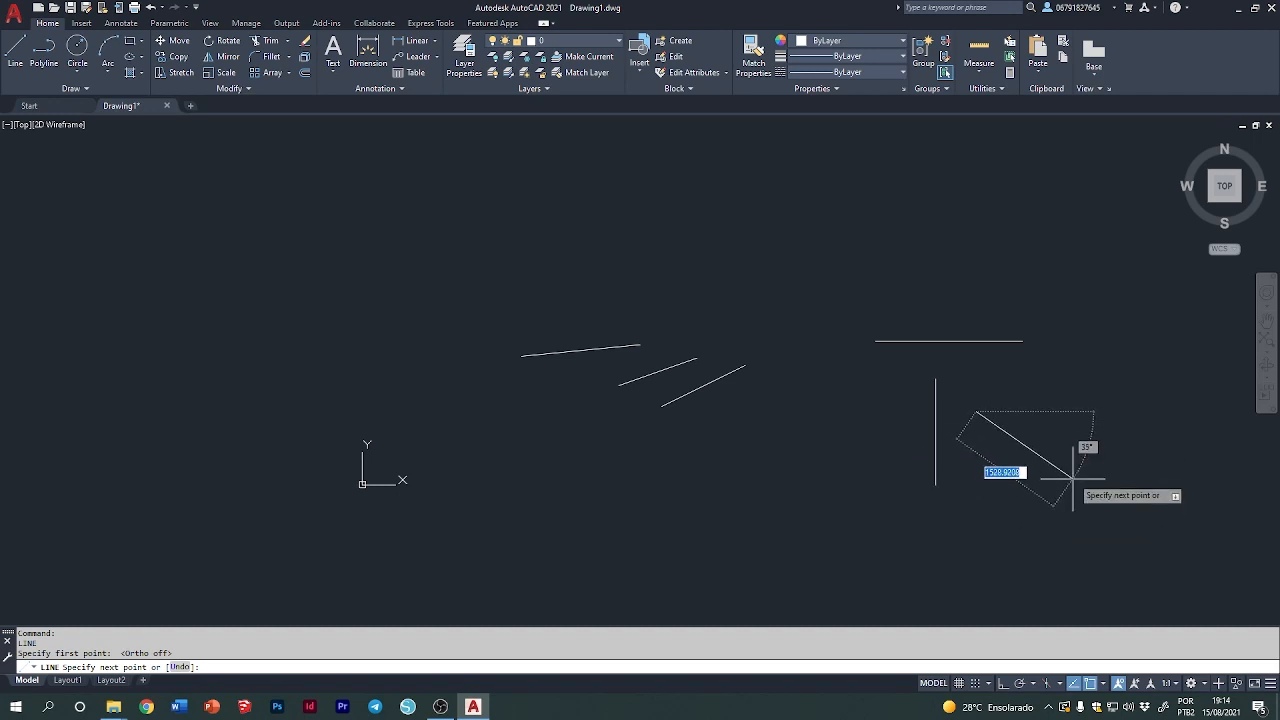
key(F8)
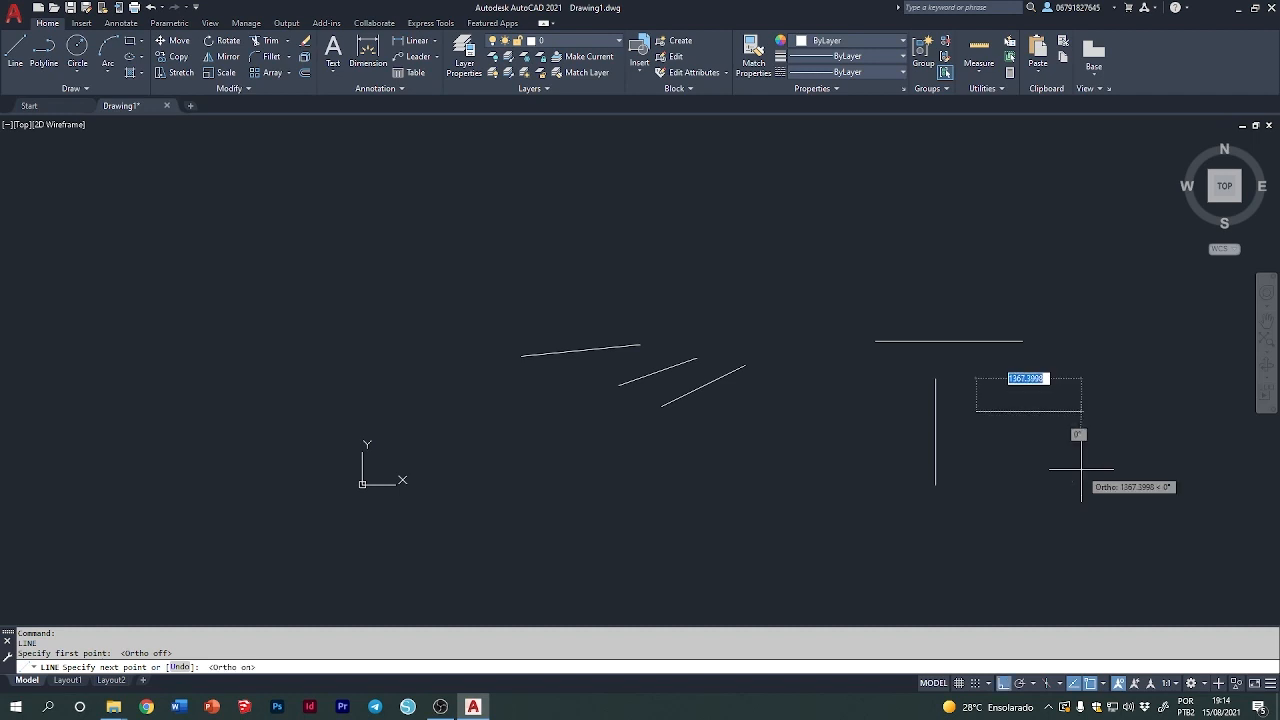